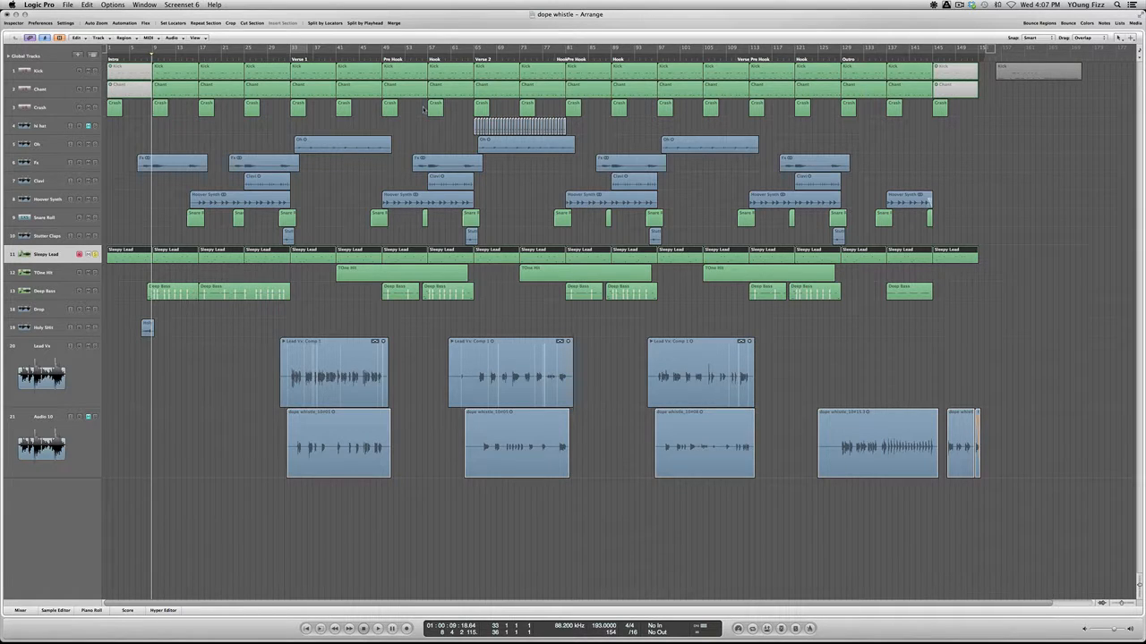
# - Return the playhead to the song start, show the Sleepy Lead channel strip beside the arrangement, and play the lead
pyautogui.press('Return')
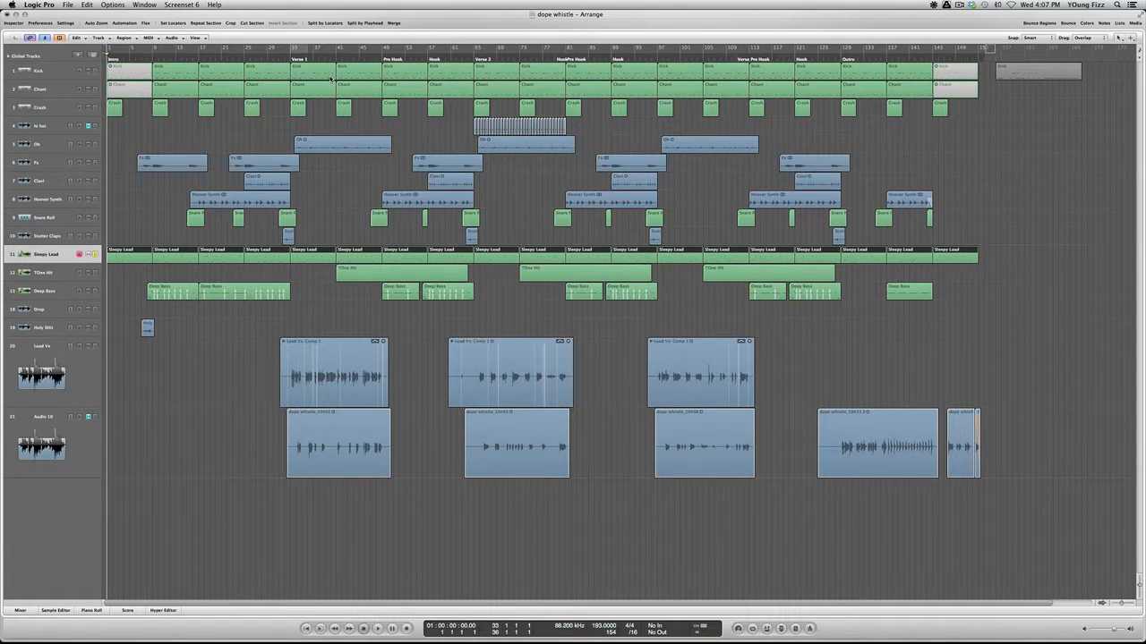
pyautogui.press('x')
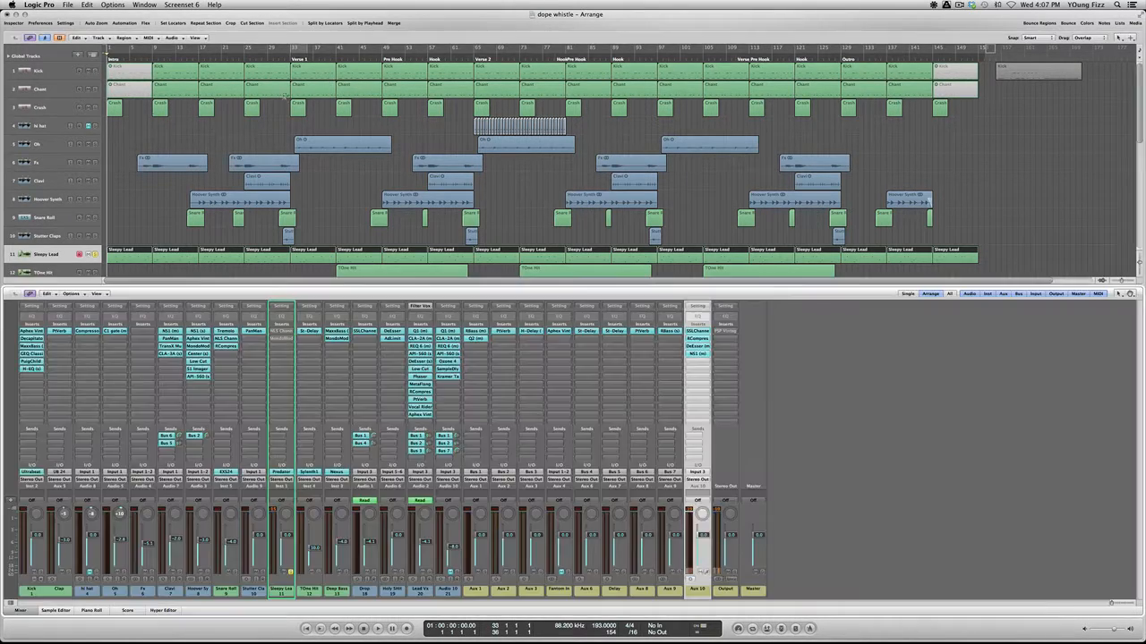
pyautogui.press('x')
pyautogui.press('i')
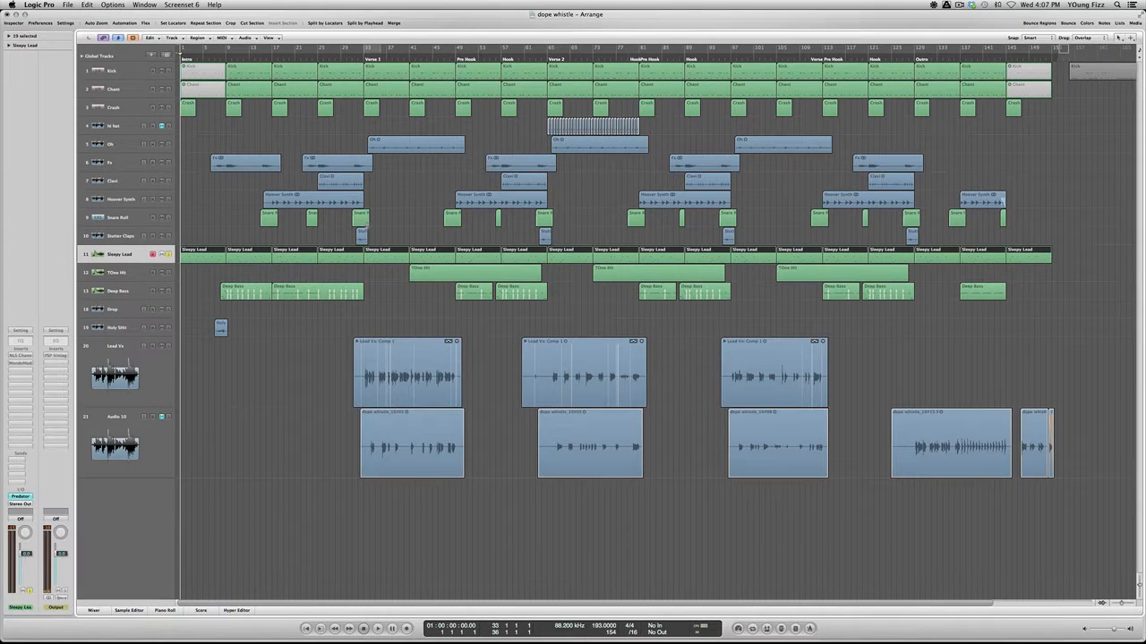
pyautogui.press('space')
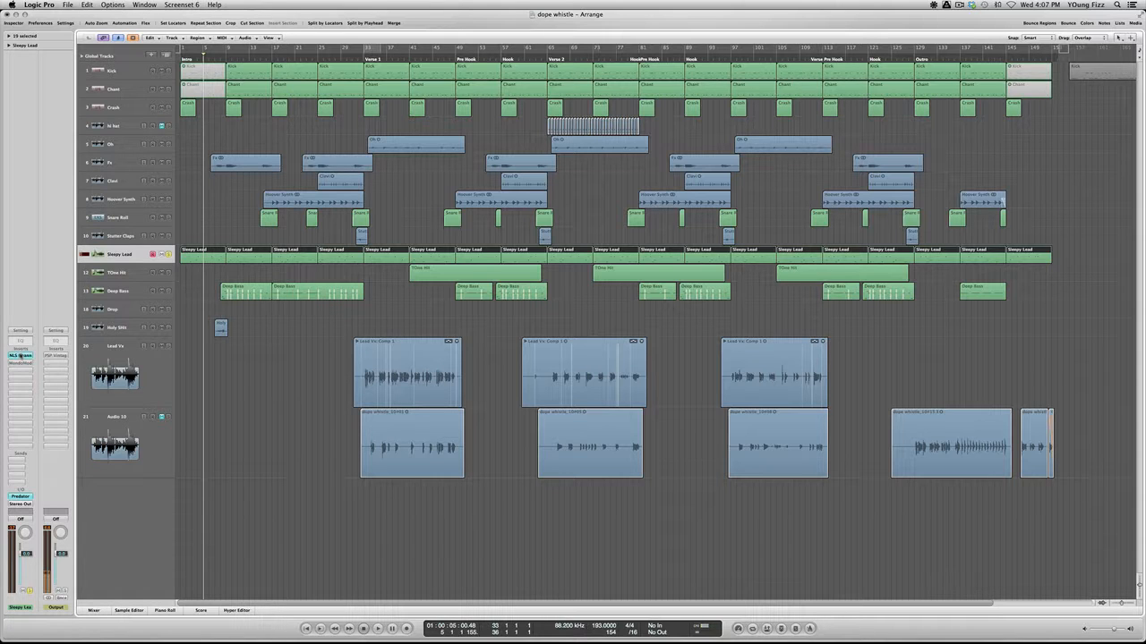
# - Open the NLS Channel plug-in on Sleepy Lead, compare the sound with it bypassed and active, and close it
pyautogui.click(20, 356)
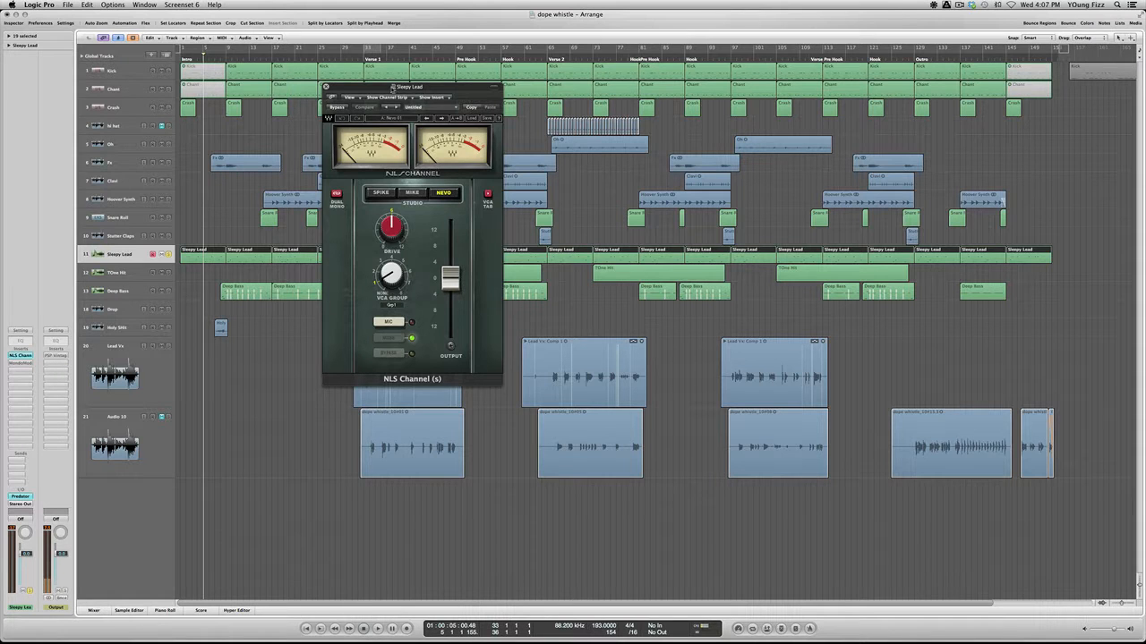
pyautogui.moveTo(394, 87); pyautogui.dragTo(406, 269)
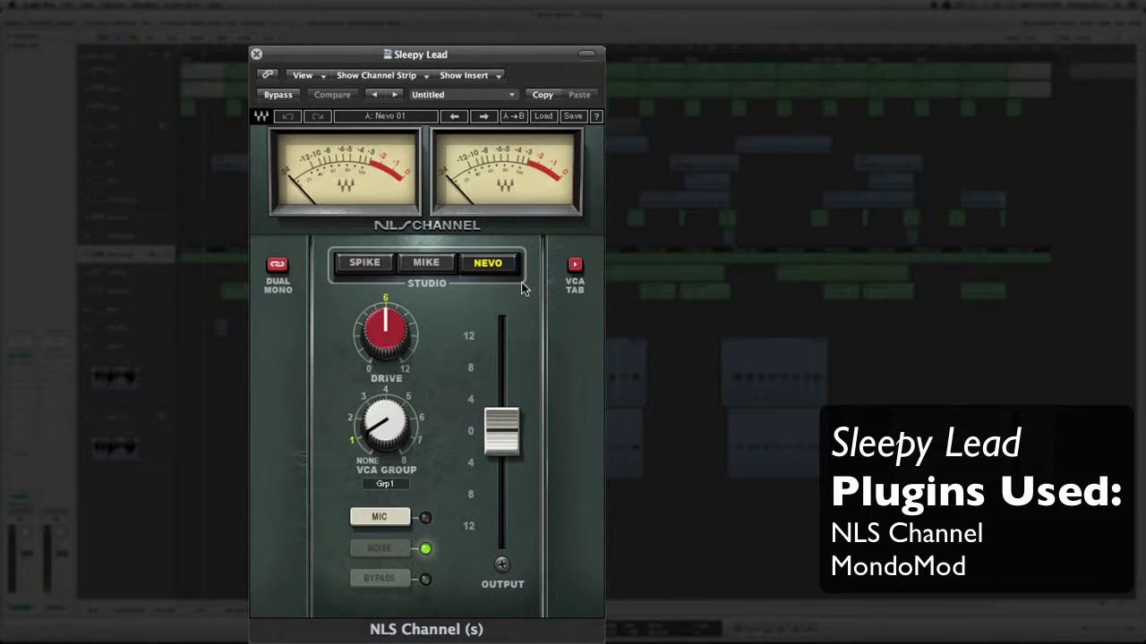
pyautogui.click(398, 344)
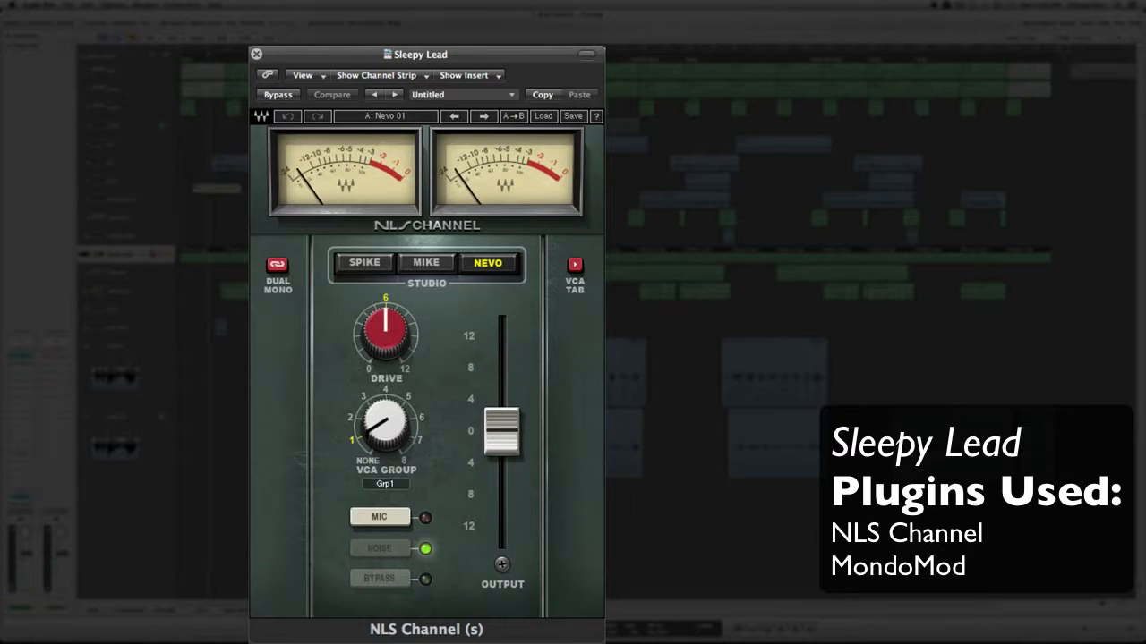
pyautogui.click(273, 96)
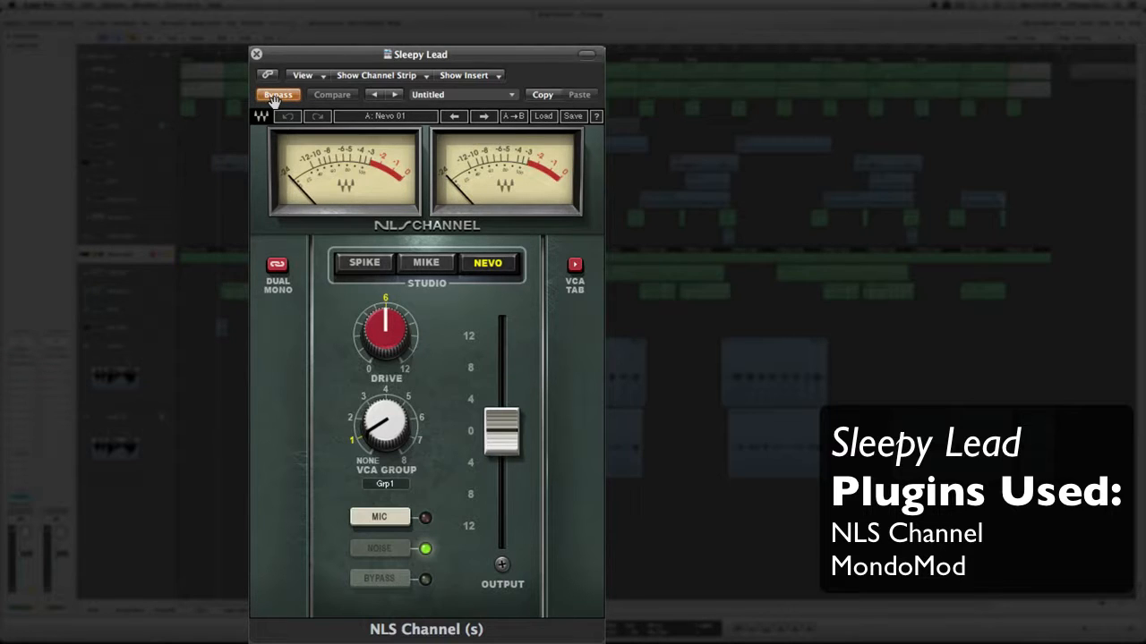
pyautogui.click(273, 96)
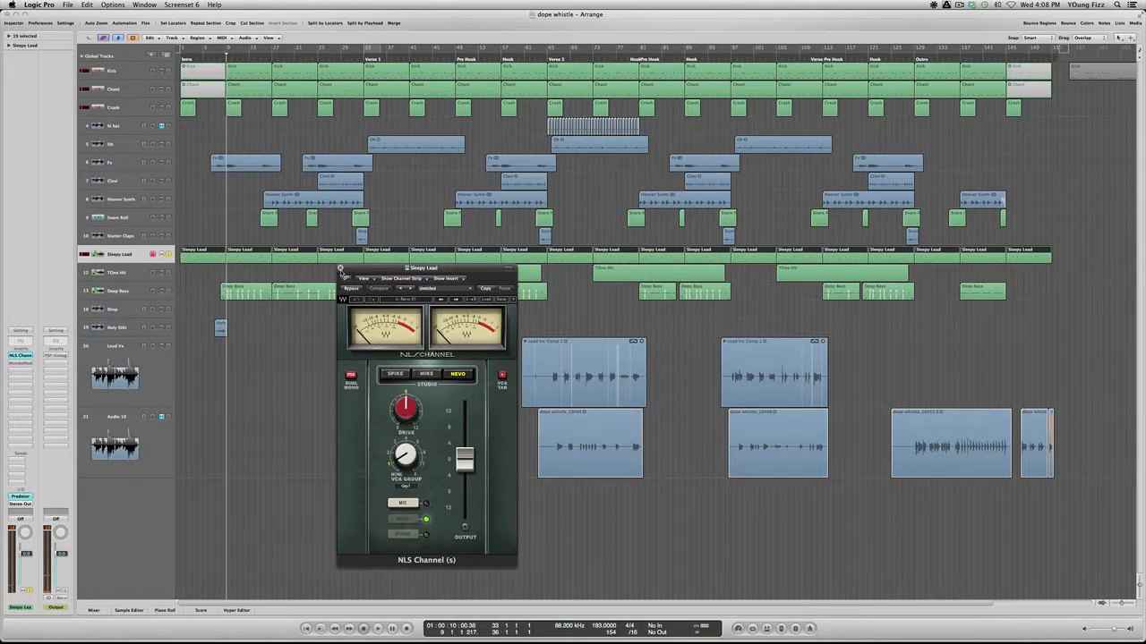
pyautogui.click(341, 268)
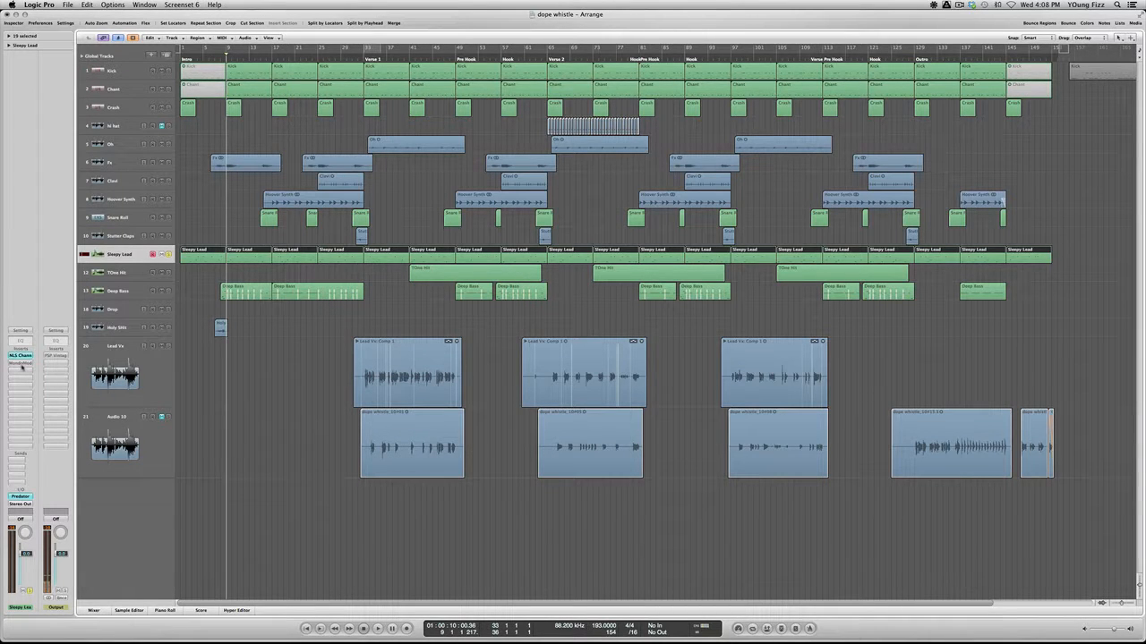
# - Activate the MondoMod insert on Sleepy Lead, audition it during playback, and close its window
pyautogui.click(21, 364)
pyautogui.press('space')
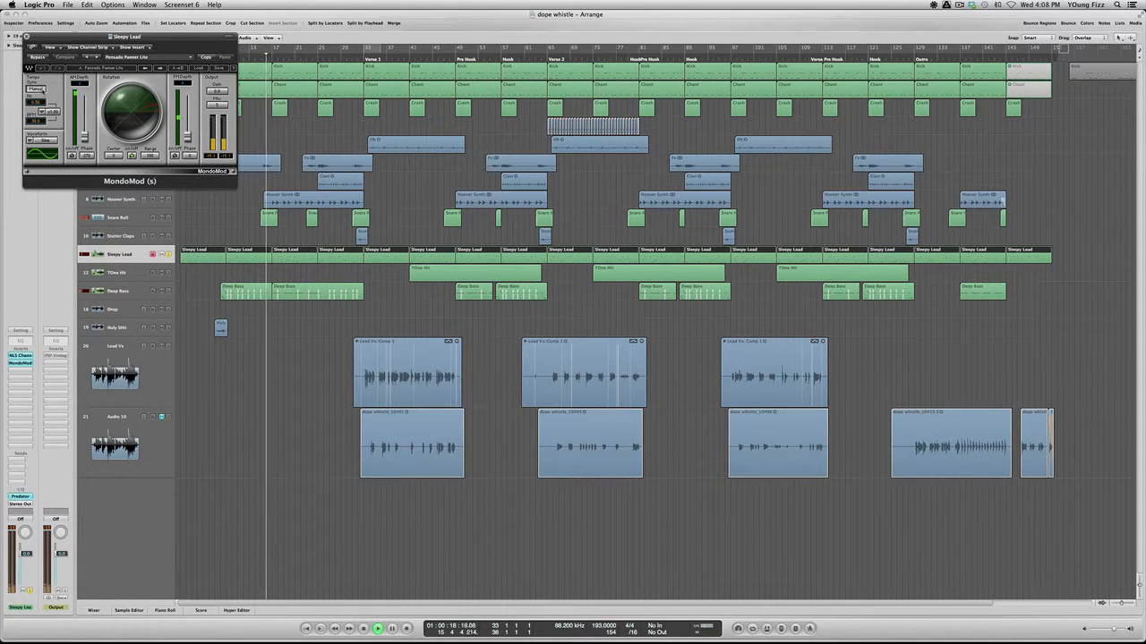
pyautogui.press('space')
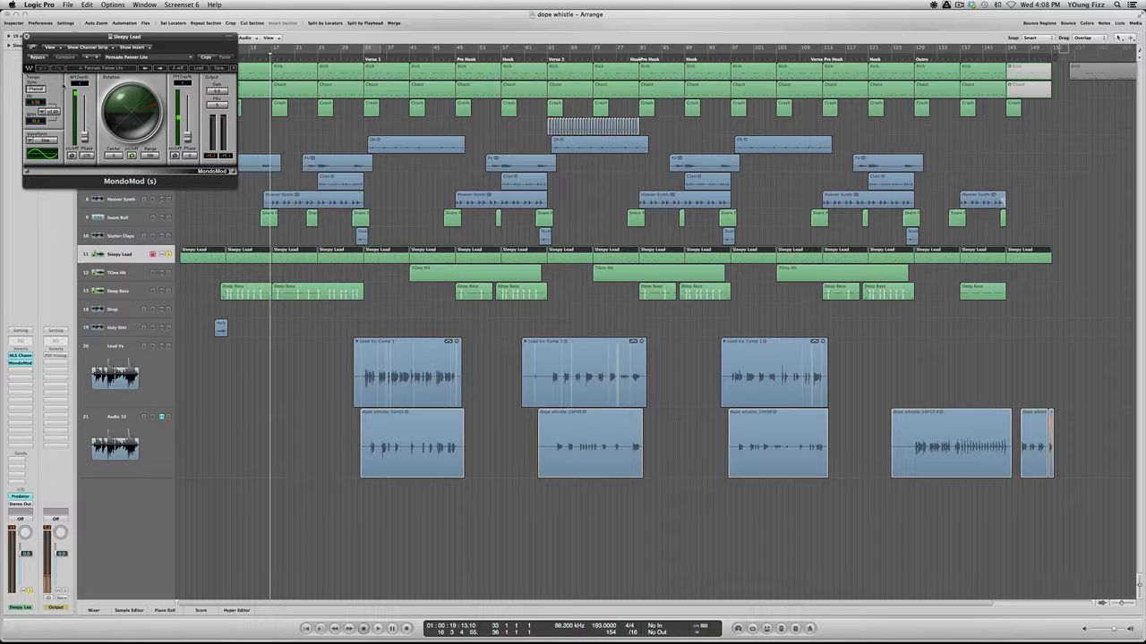
pyautogui.click(26, 36)
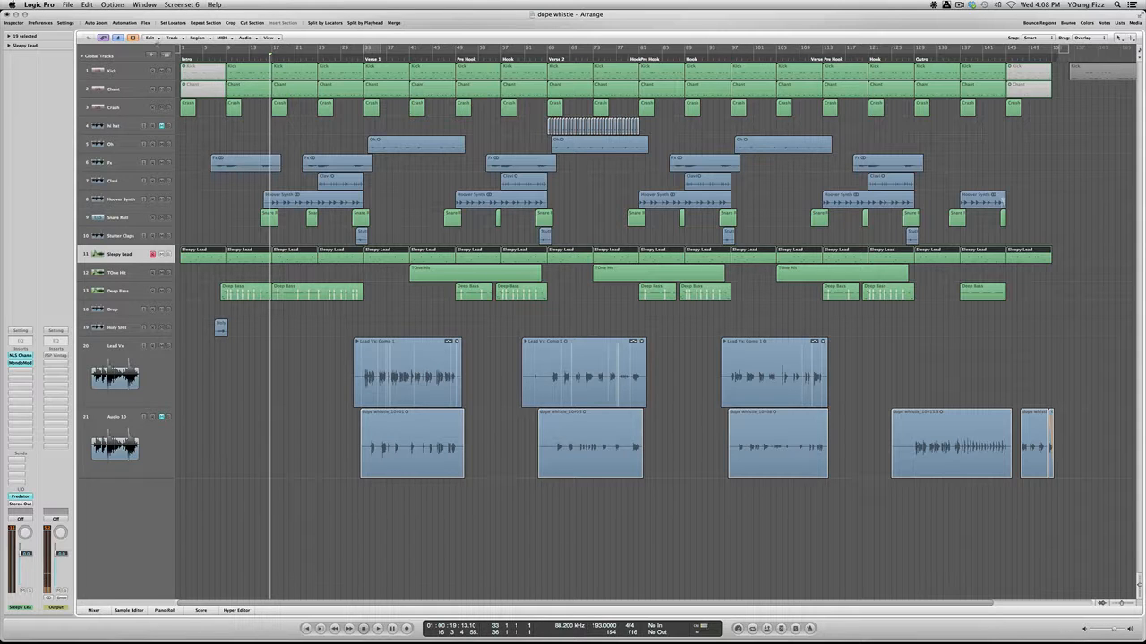
# - Select the Kick track and bypass all six of its insert effects, from Aphex Vintage Exciter through H-EQ
pyautogui.click(123, 71)
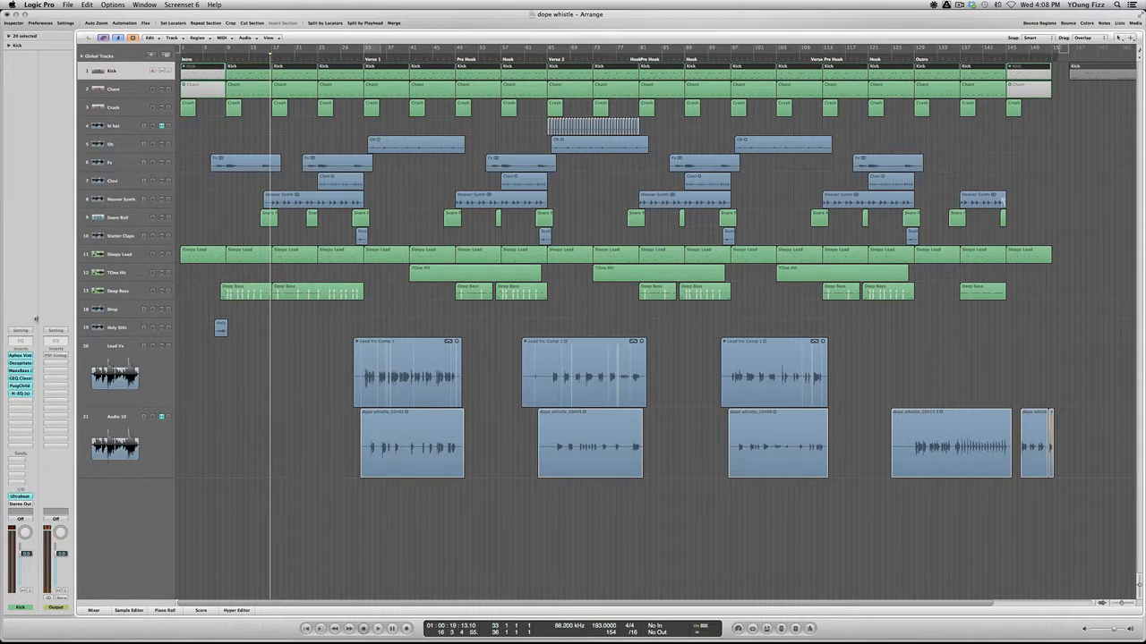
pyautogui.keyDown('alt'); pyautogui.click(25, 356); pyautogui.keyUp('alt')
pyautogui.keyDown('alt'); pyautogui.click(25, 370); pyautogui.keyUp('alt')
pyautogui.keyDown('alt'); pyautogui.click(22, 362); pyautogui.keyUp('alt')
pyautogui.keyDown('alt'); pyautogui.click(21, 378); pyautogui.keyUp('alt')
pyautogui.keyDown('alt'); pyautogui.click(20, 385); pyautogui.keyUp('alt')
pyautogui.keyDown('alt'); pyautogui.click(19, 393); pyautogui.keyUp('alt')
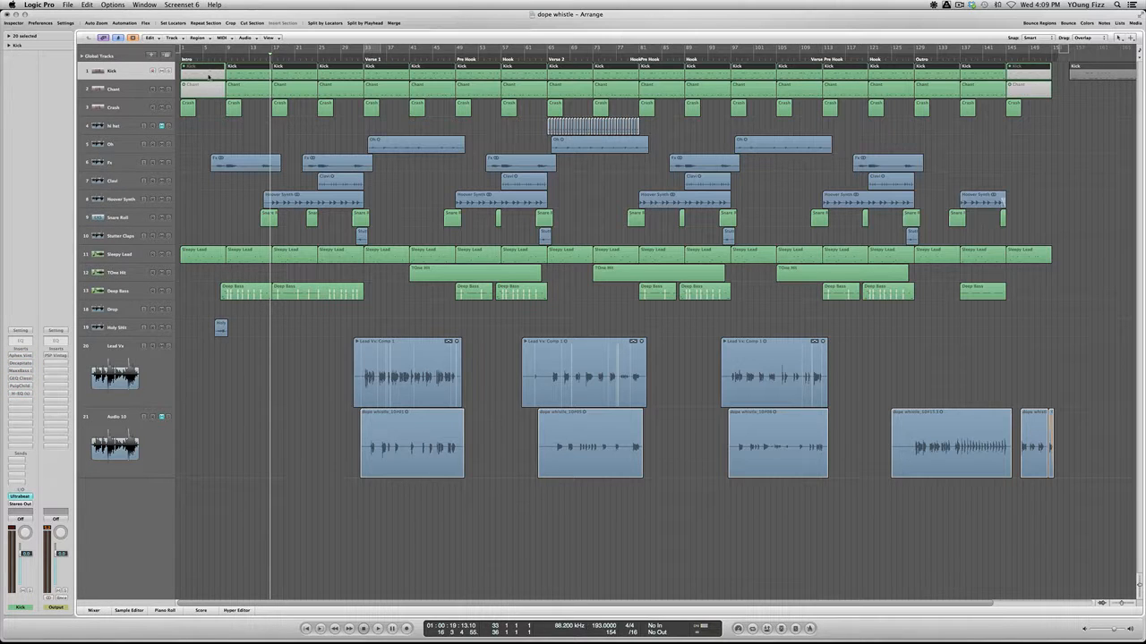
# - Set a cycle region from bar 9 to bar 21 and audition it with the Kick, Chant and Crash tracks soloed
pyautogui.moveTo(226, 52); pyautogui.dragTo(296, 52)
pyautogui.press('space')
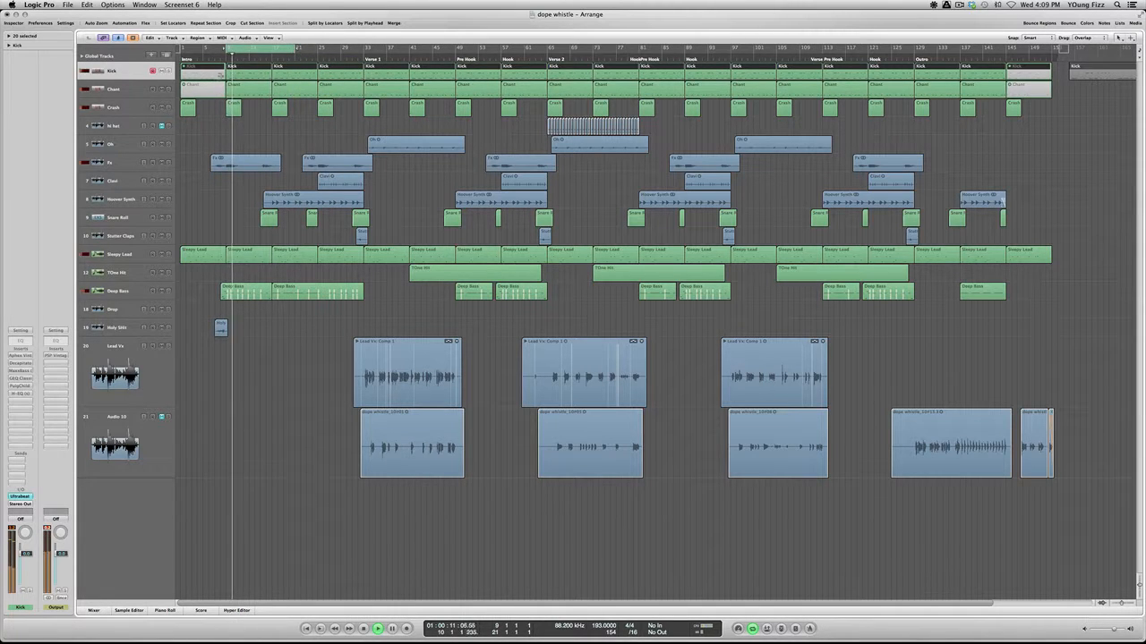
pyautogui.press('space')
pyautogui.moveTo(168, 108); pyautogui.dragTo(168, 72)
pyautogui.press('space')
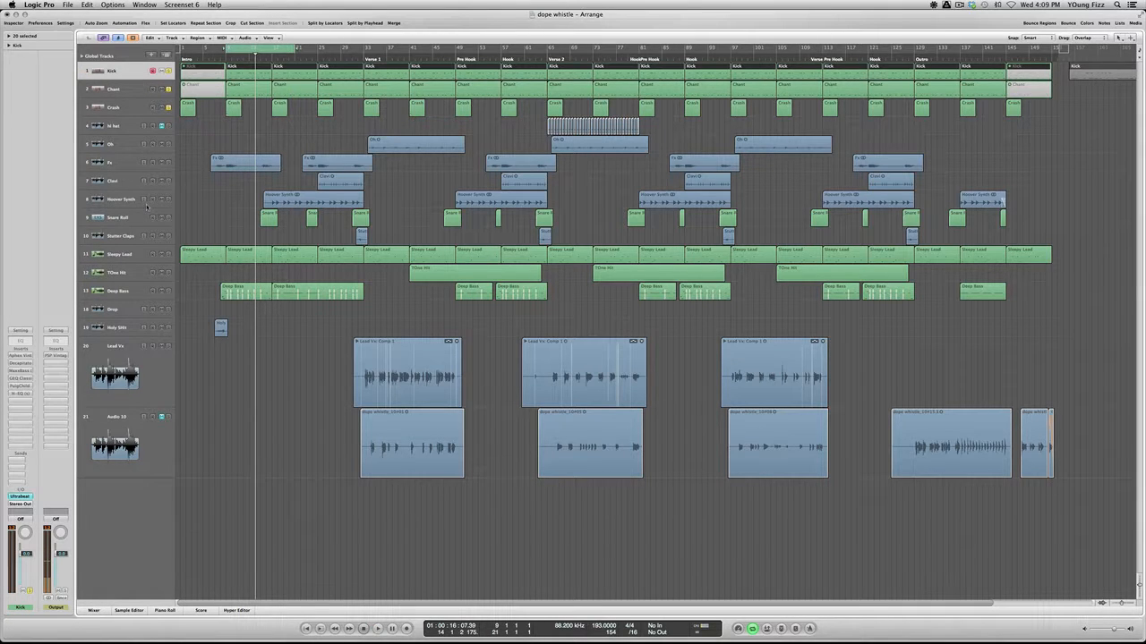
# - Open the Kick track's Ultrabeat instrument, examine its drum samples and settings, and close it
pyautogui.click(21, 496)
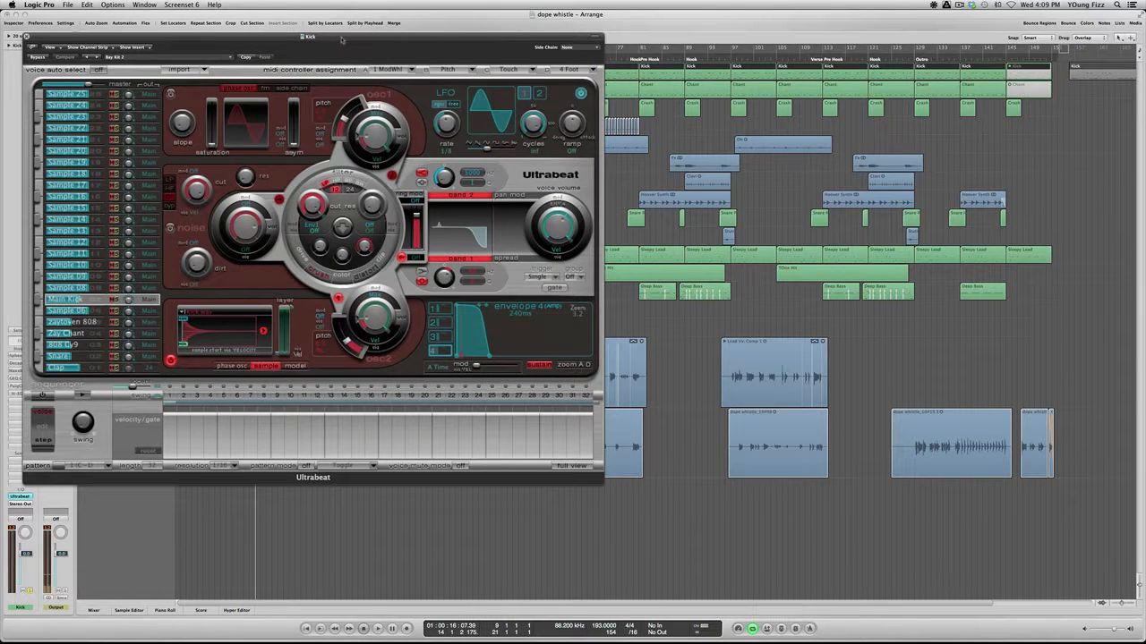
pyautogui.moveTo(345, 41); pyautogui.dragTo(638, 92)
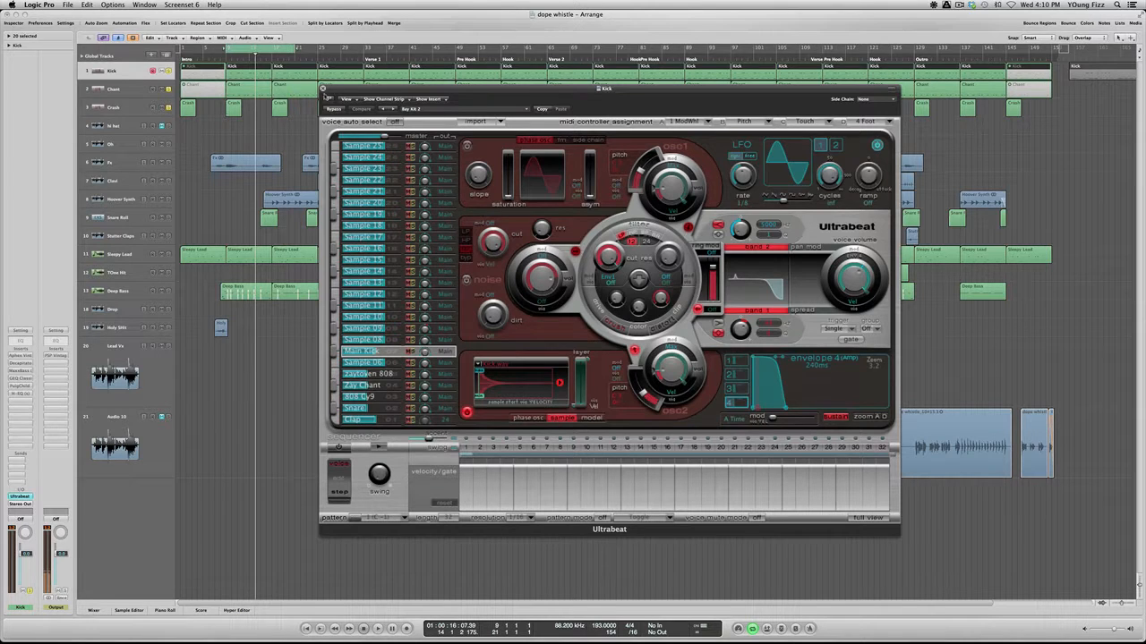
pyautogui.click(323, 87)
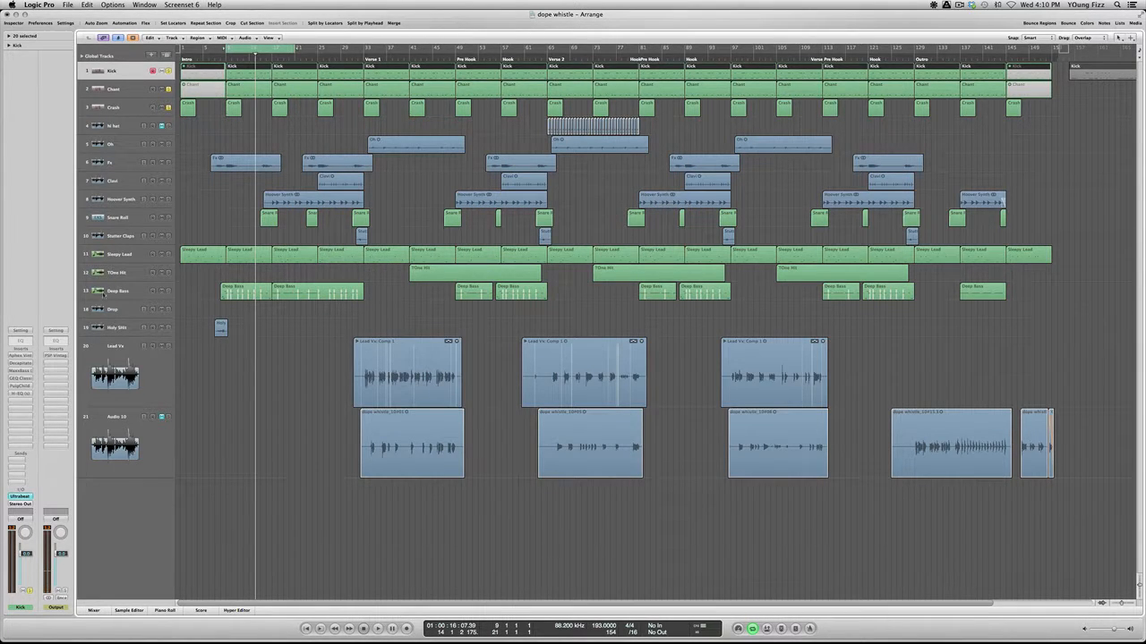
# - Activate the Aphex Vintage Exciter on the Kick track, compare the drums with it bypassed and active, and close it
pyautogui.click(21, 355)
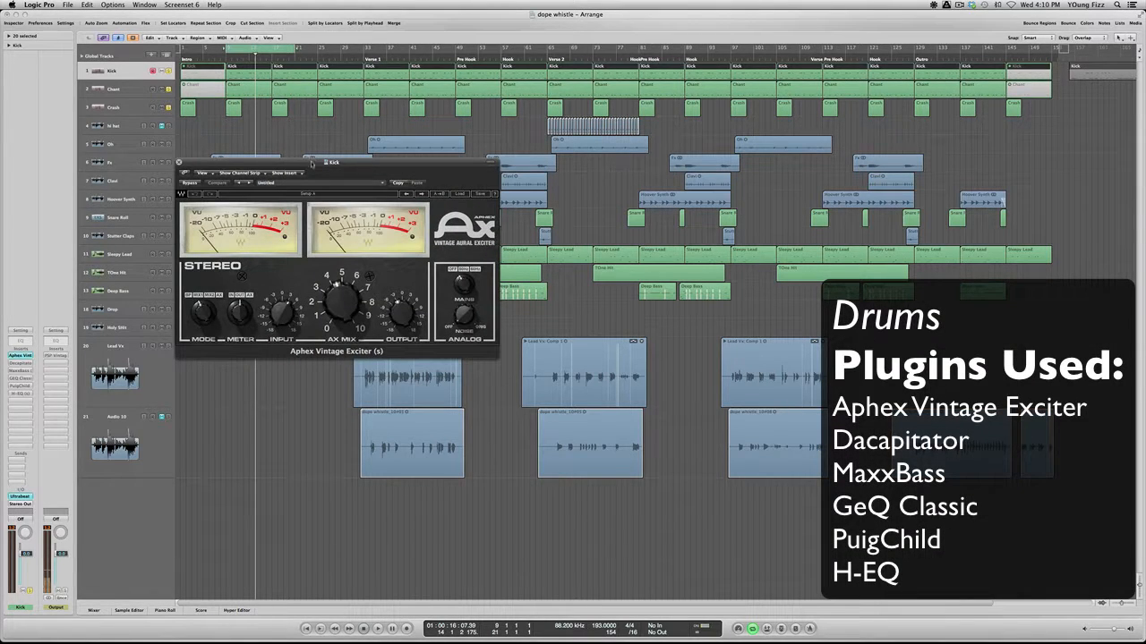
pyautogui.moveTo(310, 163); pyautogui.dragTo(421, 263)
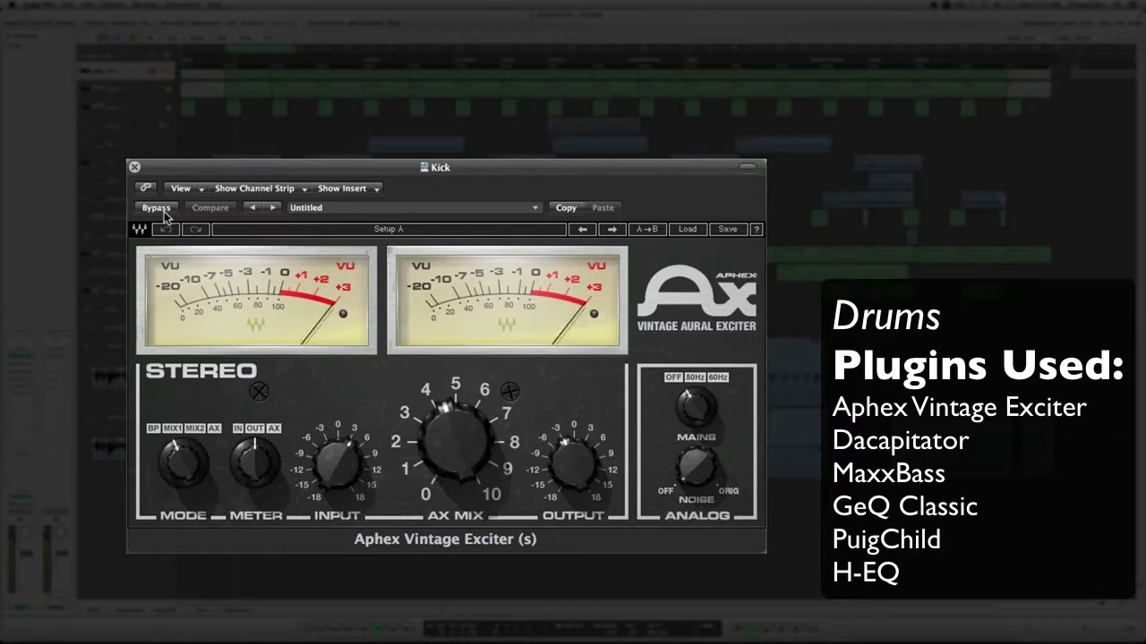
pyautogui.click(161, 209)
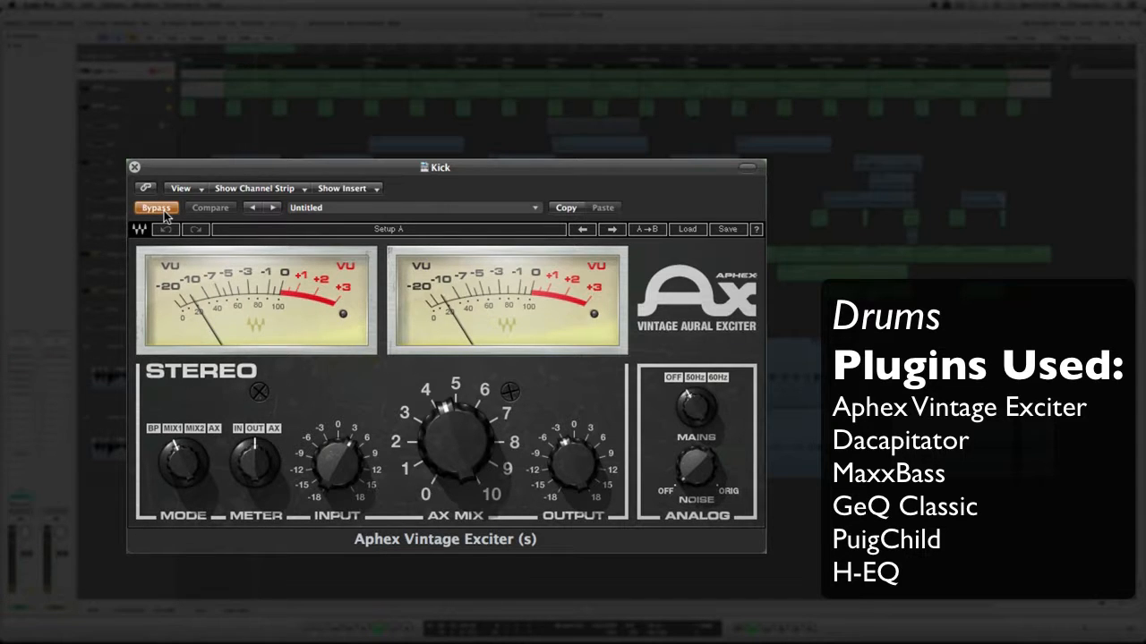
pyautogui.click(159, 208)
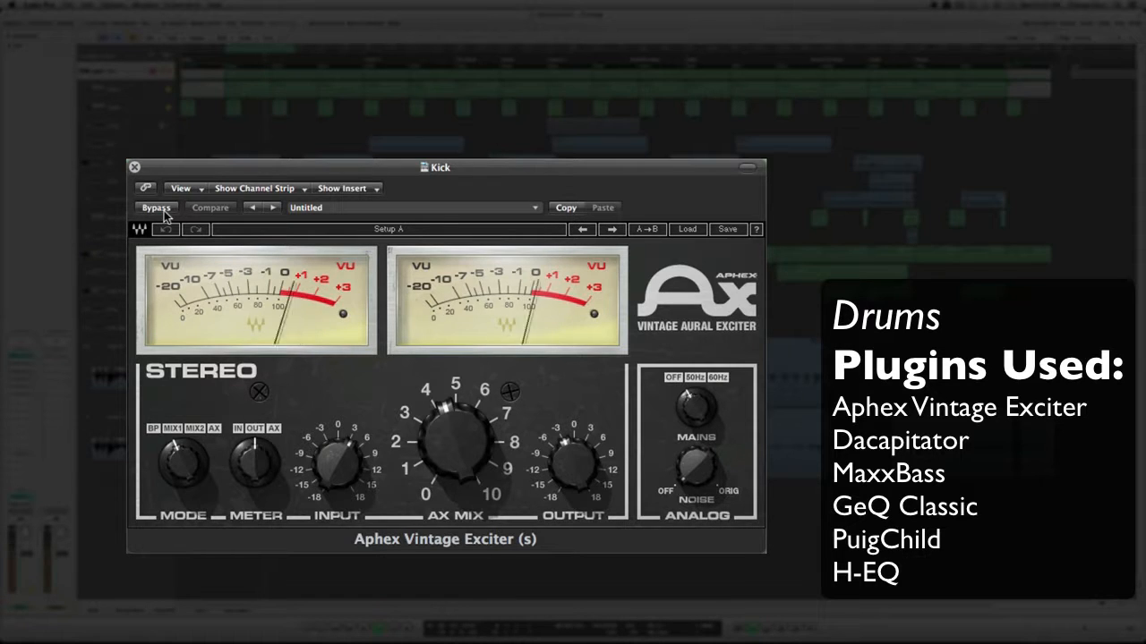
pyautogui.click(159, 208)
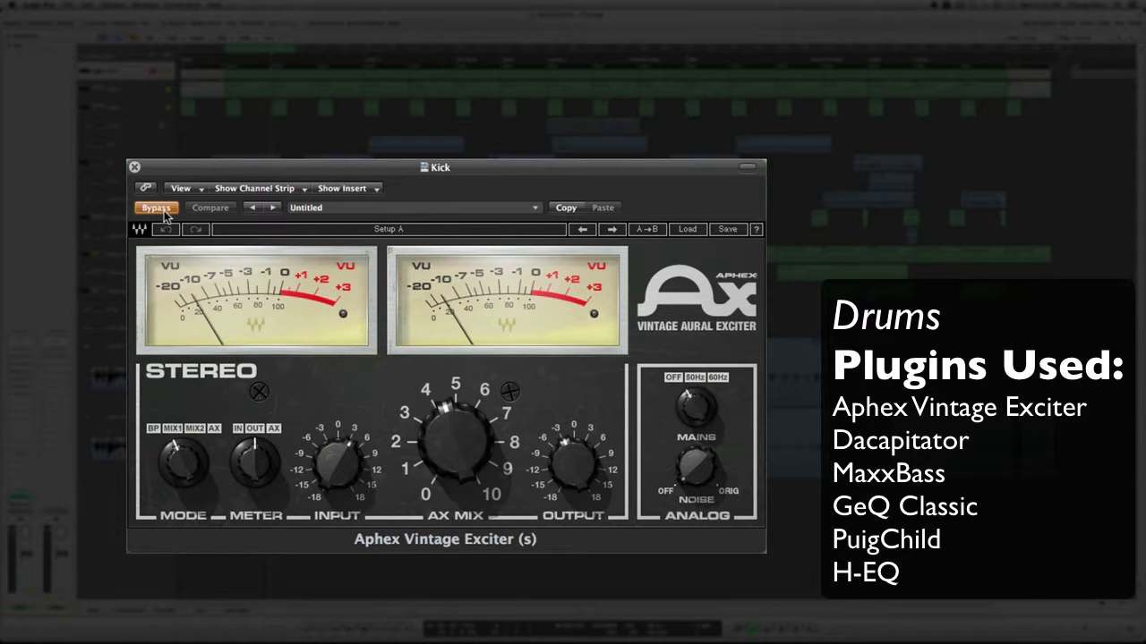
pyautogui.click(164, 212)
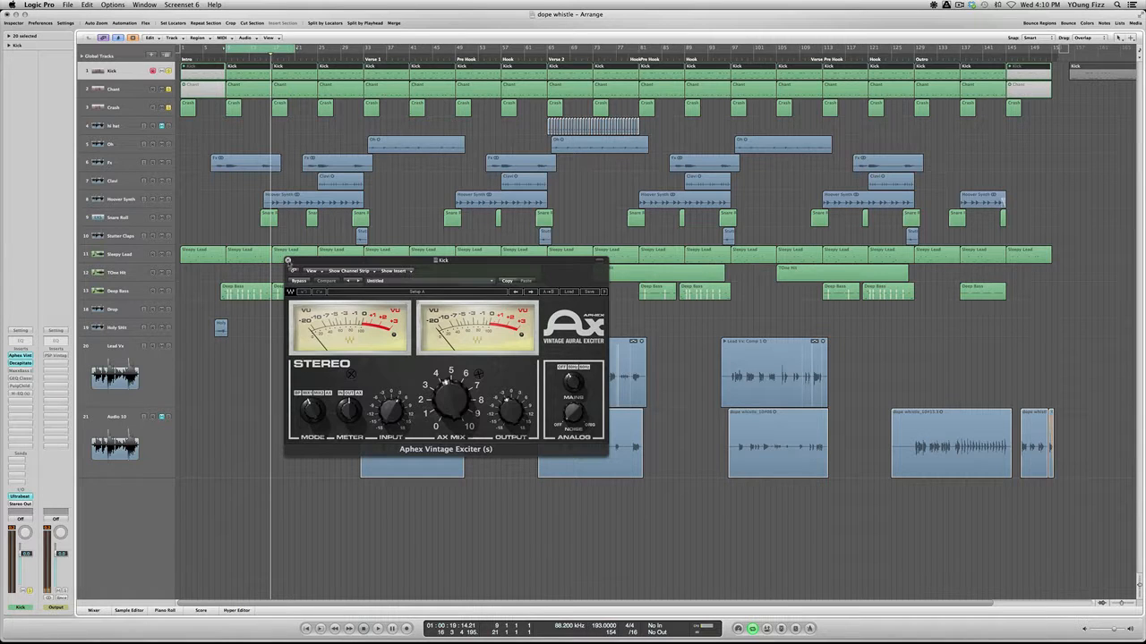
pyautogui.click(285, 259)
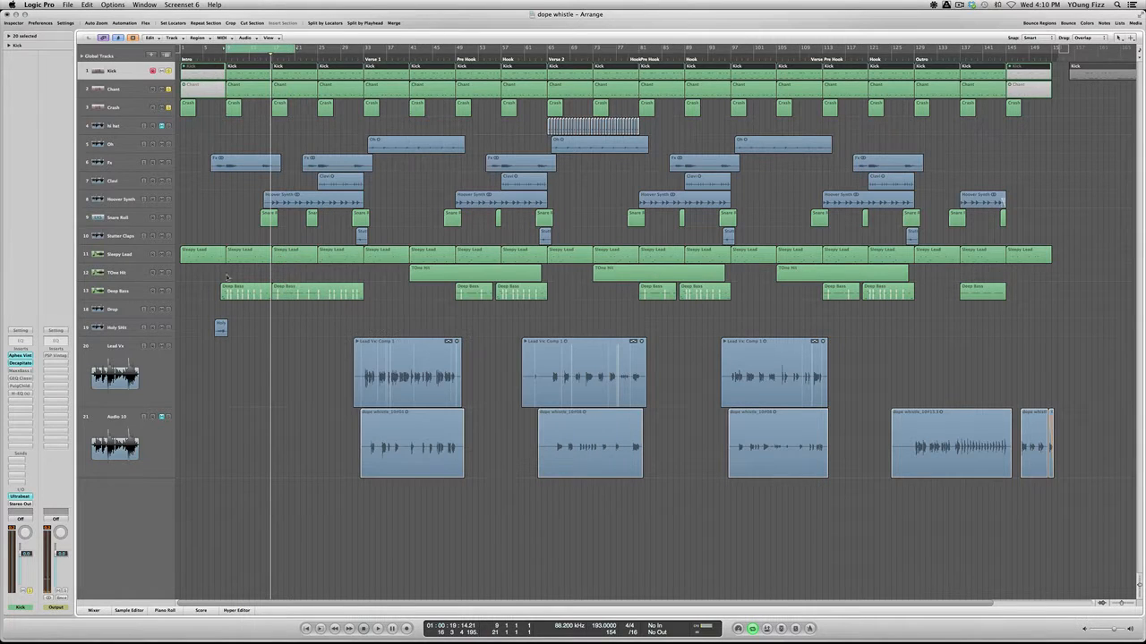
# - Open the Decapitator on the Kick track, compare the drums with it bypassed and active, and close it
pyautogui.click(18, 362)
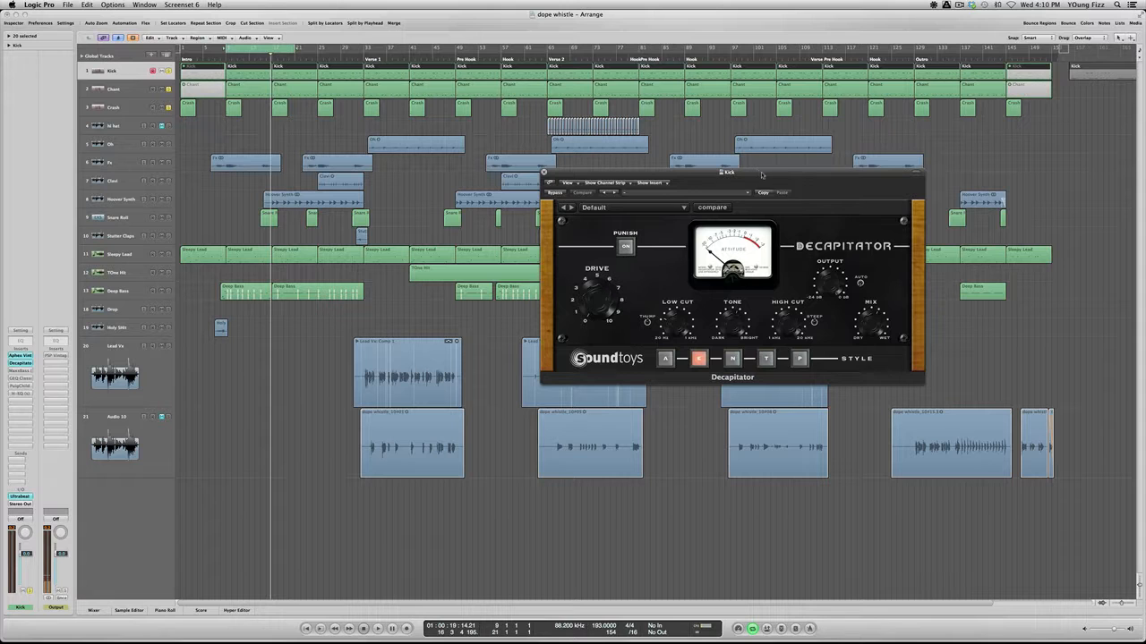
pyautogui.moveTo(766, 174); pyautogui.dragTo(709, 175)
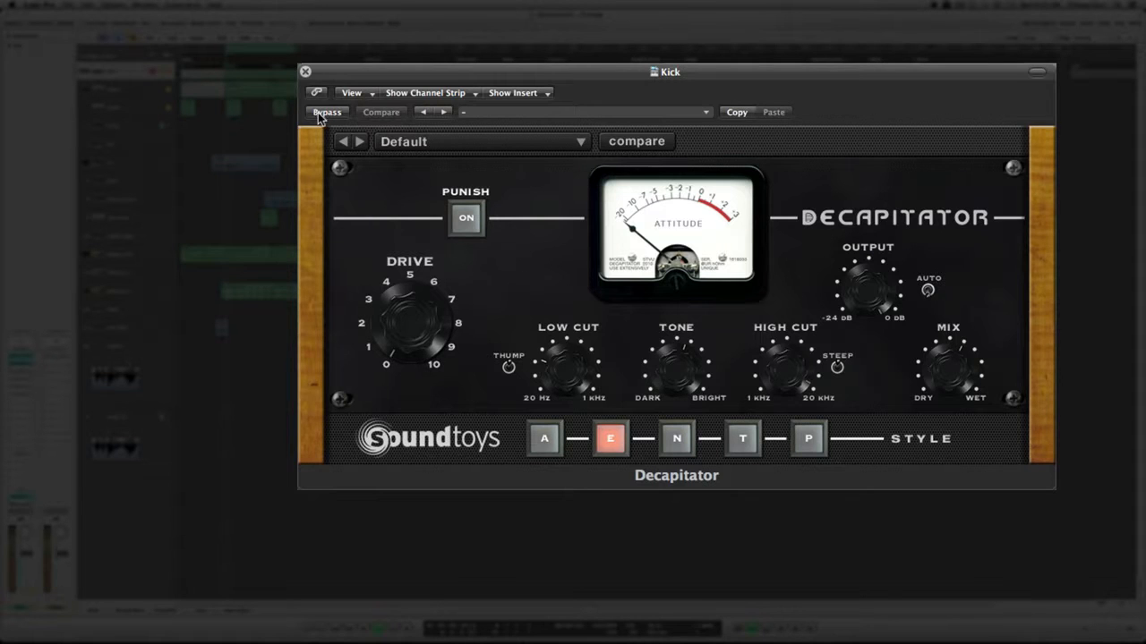
pyautogui.click(498, 193)
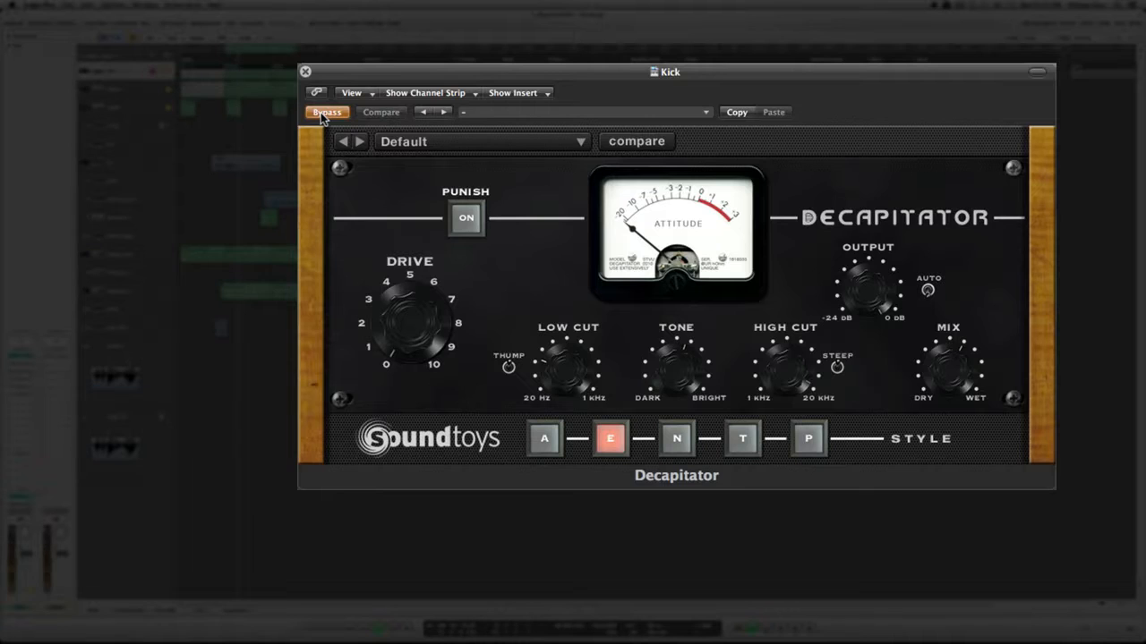
pyautogui.click(324, 113)
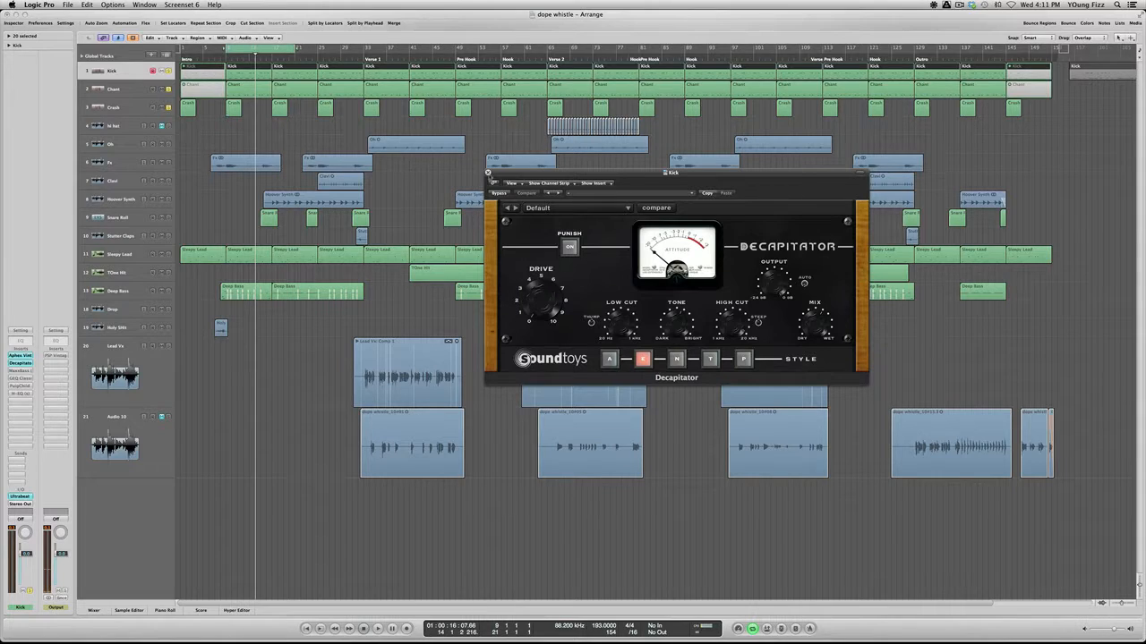
pyautogui.click(487, 173)
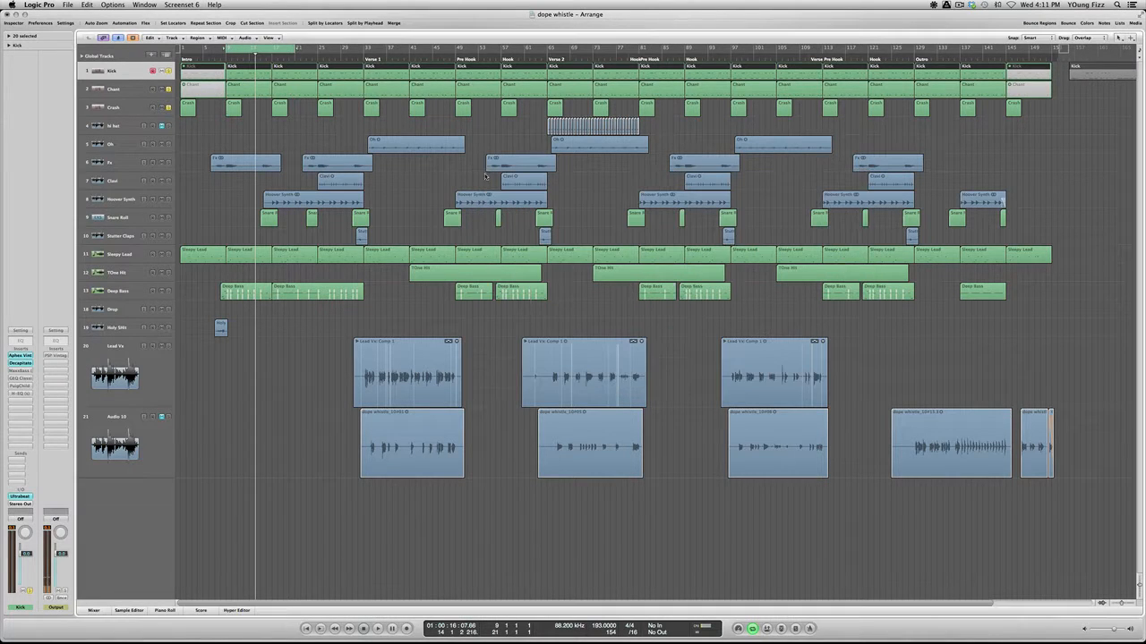
# - Activate the MaxxBass insert on the Kick track and open its window over the middle of the arrangement
pyautogui.click(25, 373)
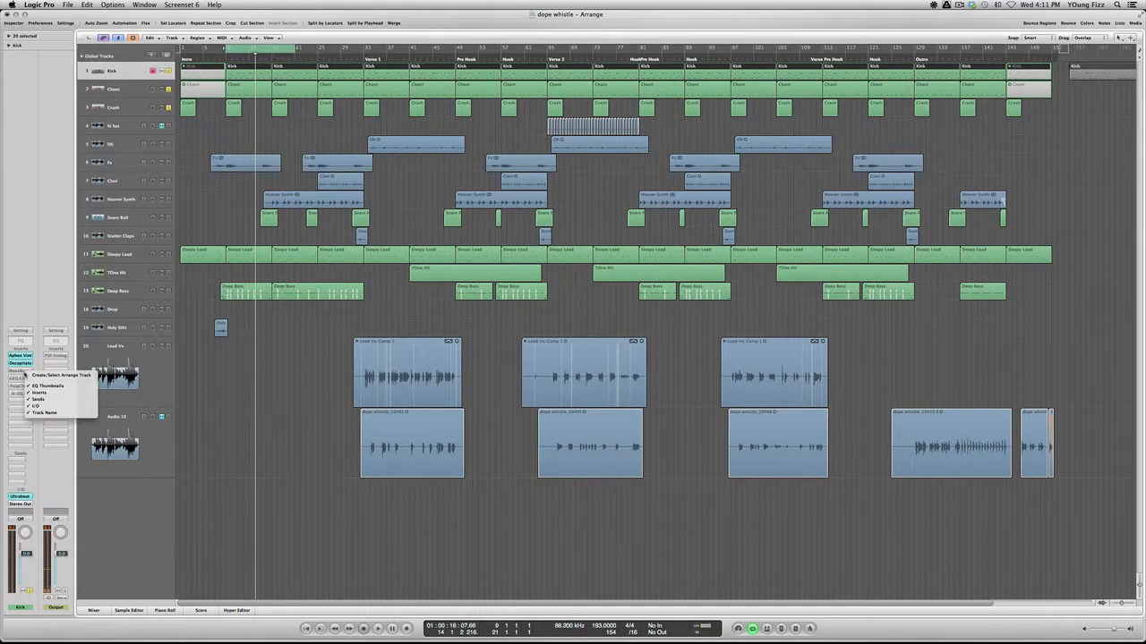
pyautogui.click(16, 374)
pyautogui.keyDown('alt'); pyautogui.click(16, 373); pyautogui.keyUp('alt')
pyautogui.click(19, 371)
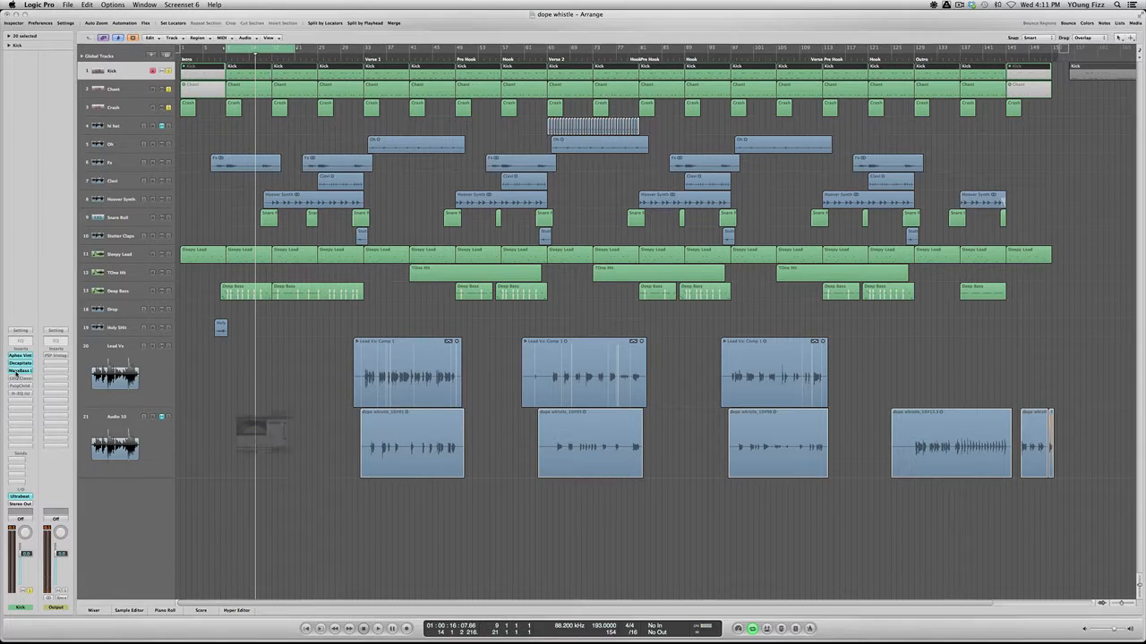
pyautogui.moveTo(231, 350); pyautogui.dragTo(498, 272)
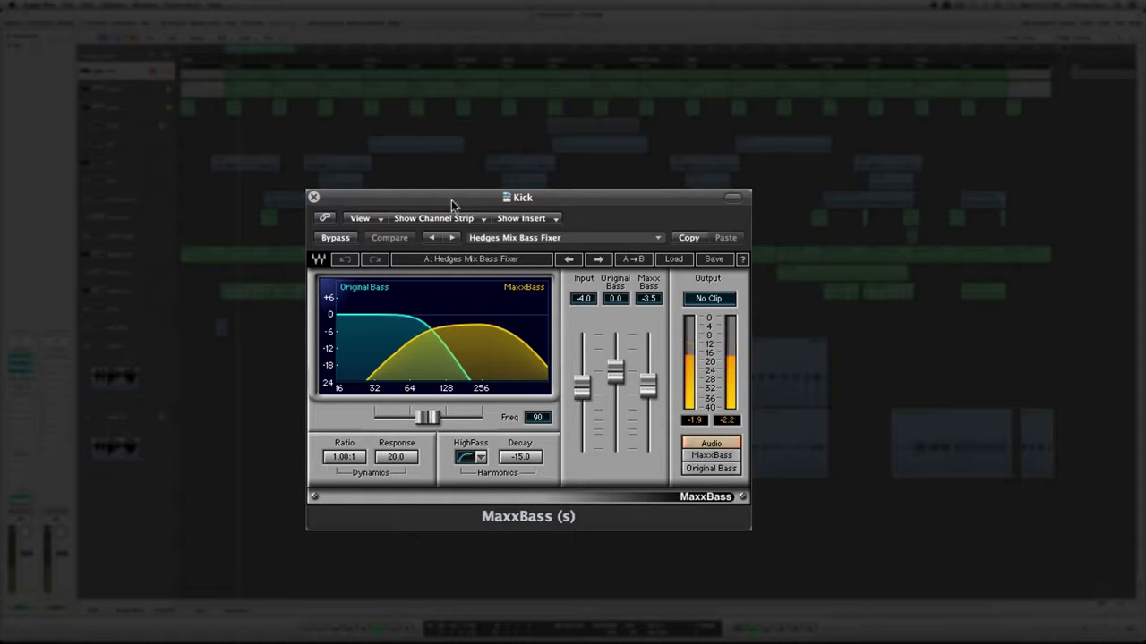
# - Compare the drums with the Kick track's MaxxBass bypassed and active, stop playback, and close the plug-in
pyautogui.click(332, 238)
pyautogui.click(330, 238)
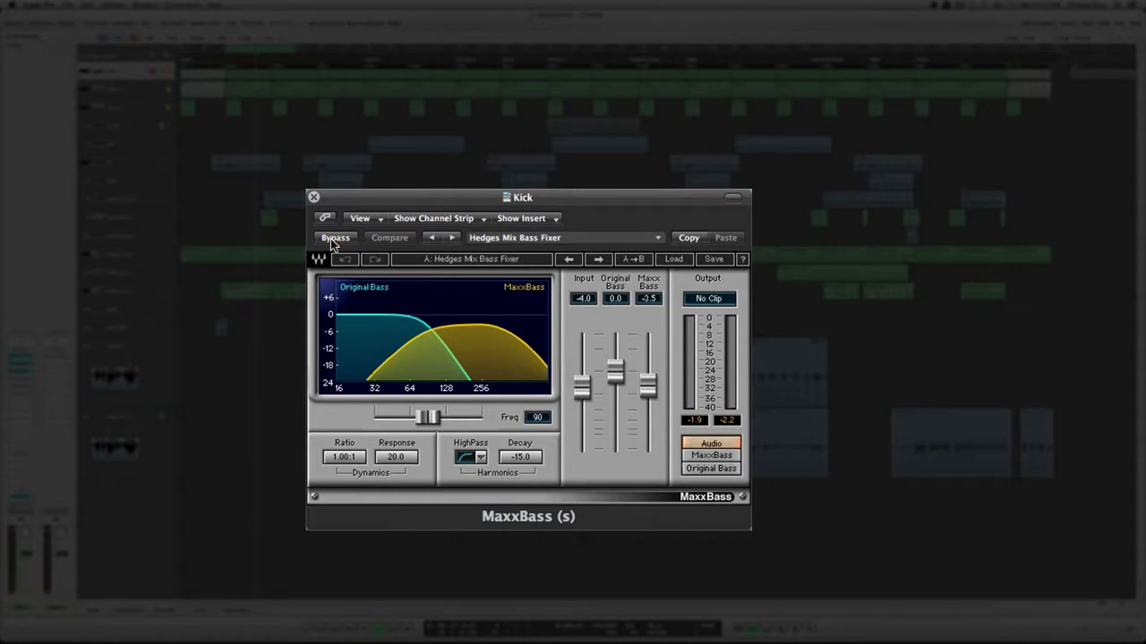
pyautogui.press('space')
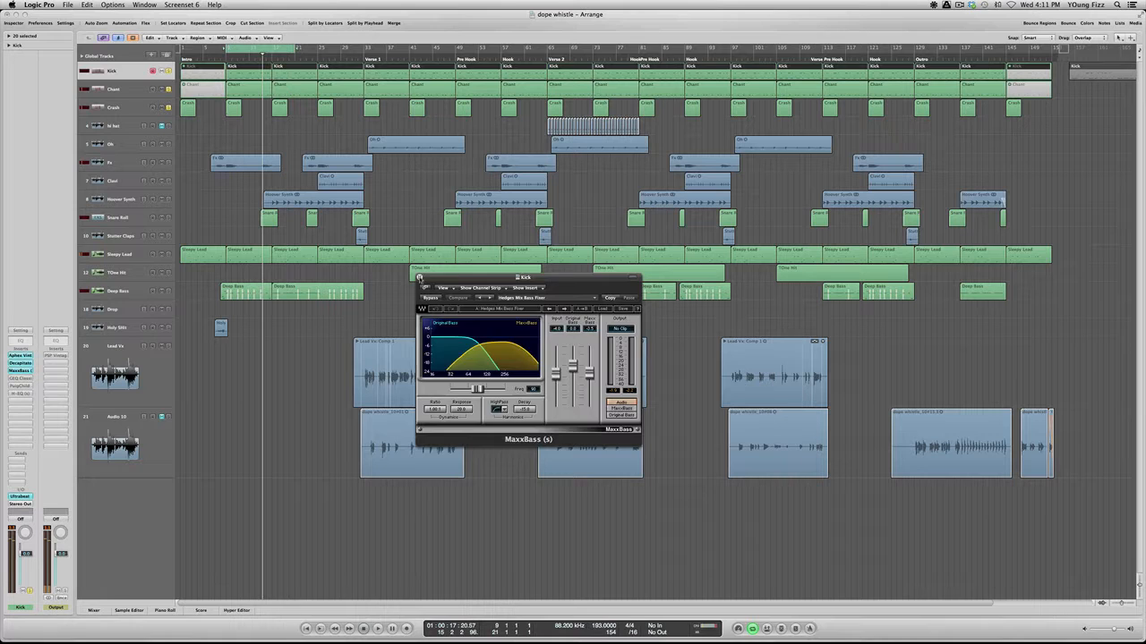
pyautogui.click(314, 197)
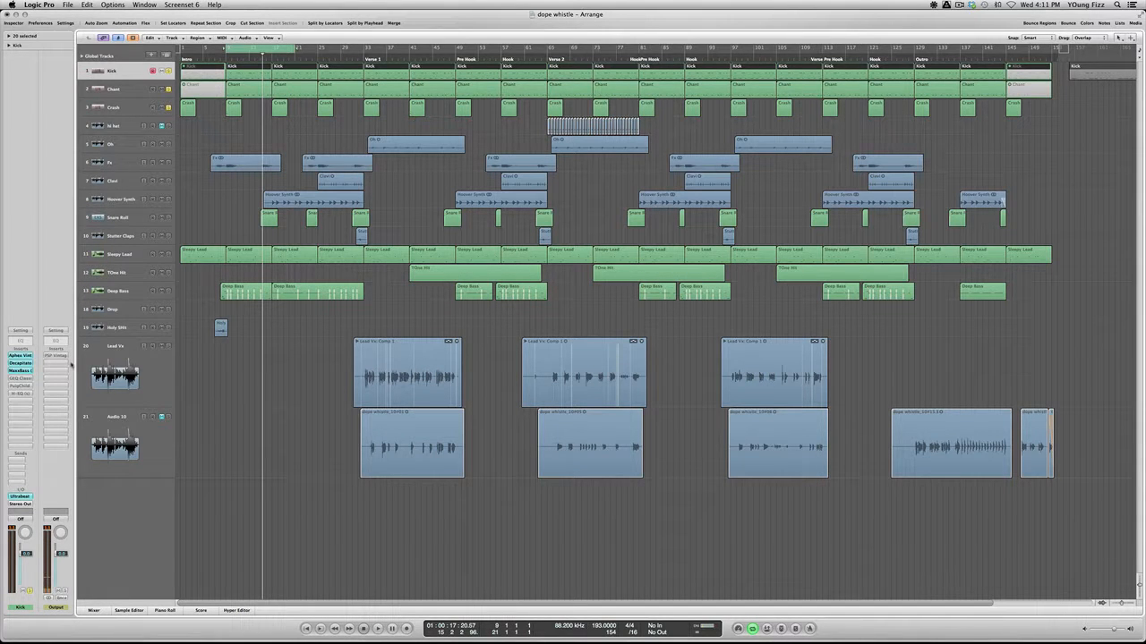
# - Activate the GEQ Classic on the Kick track, audition the drums through its EQ curve, and close it
pyautogui.click(22, 379)
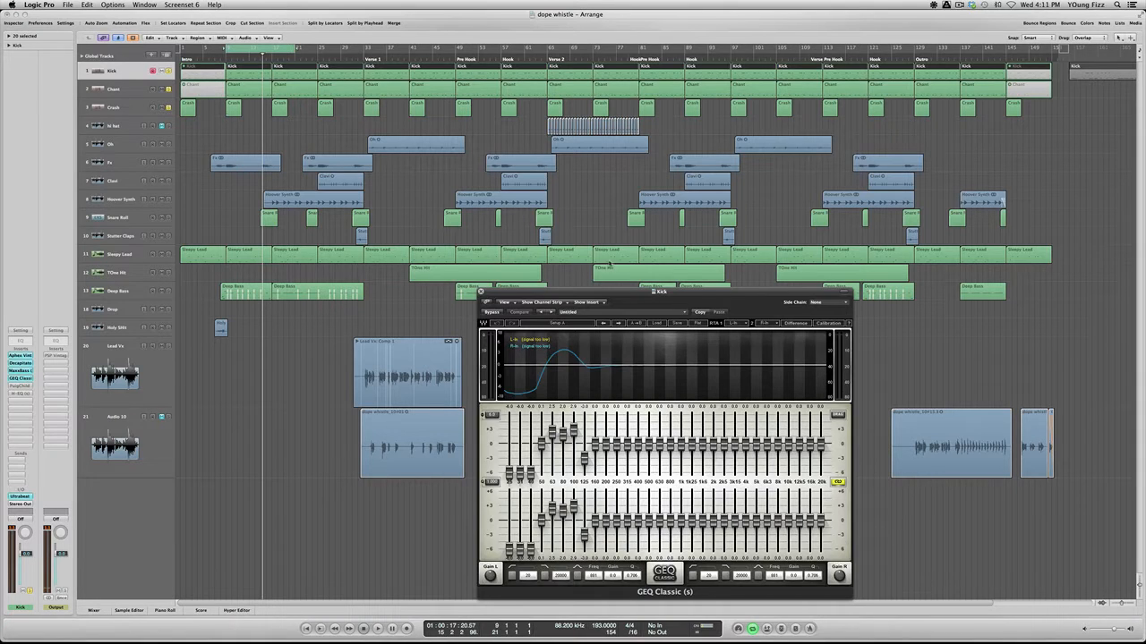
pyautogui.moveTo(668, 300); pyautogui.dragTo(598, 156)
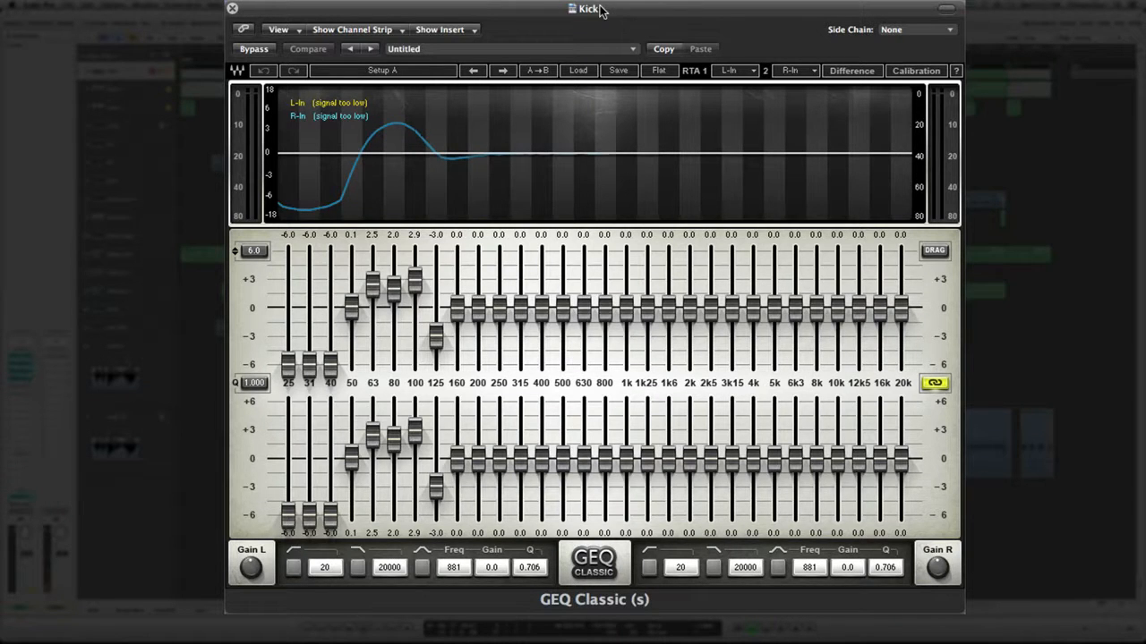
pyautogui.press('space')
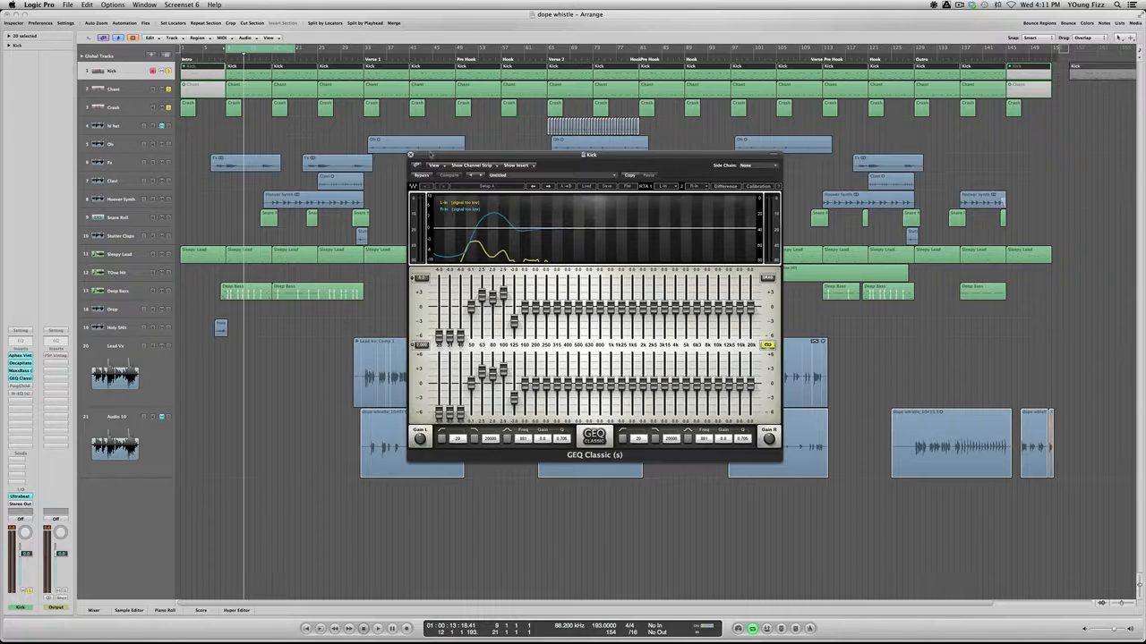
pyautogui.click(411, 156)
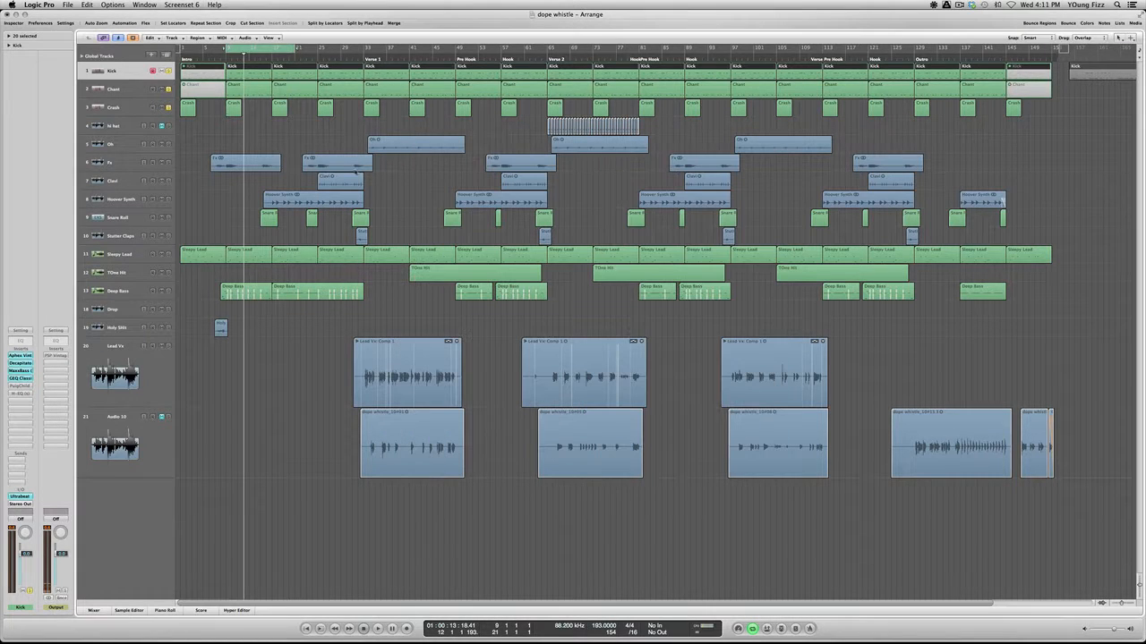
# - Activate the PuigChild 670 on the Kick track and compare the drums with it bypassed and active
pyautogui.keyDown('alt'); pyautogui.click(27, 388); pyautogui.keyUp('alt')
pyautogui.click(27, 388)
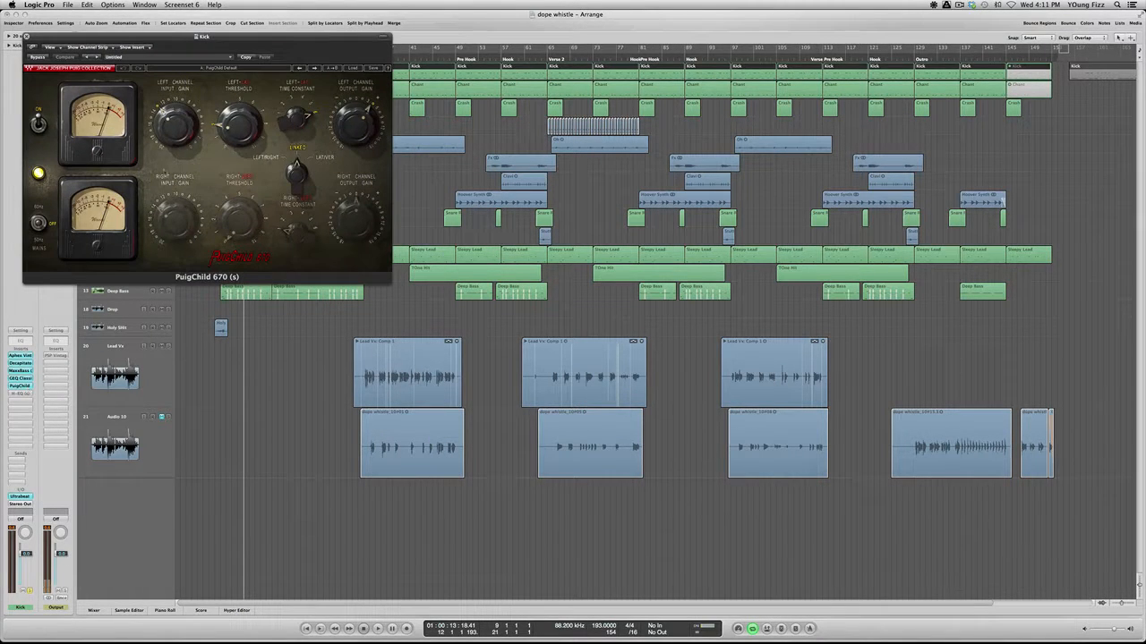
pyautogui.moveTo(286, 41); pyautogui.dragTo(624, 211)
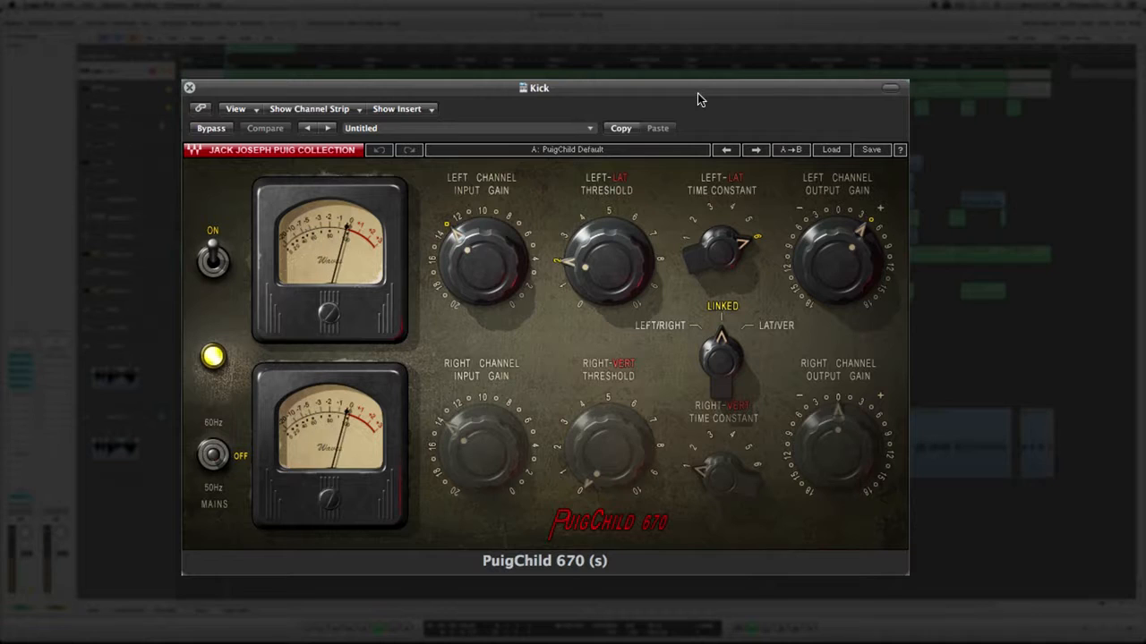
pyautogui.click(207, 132)
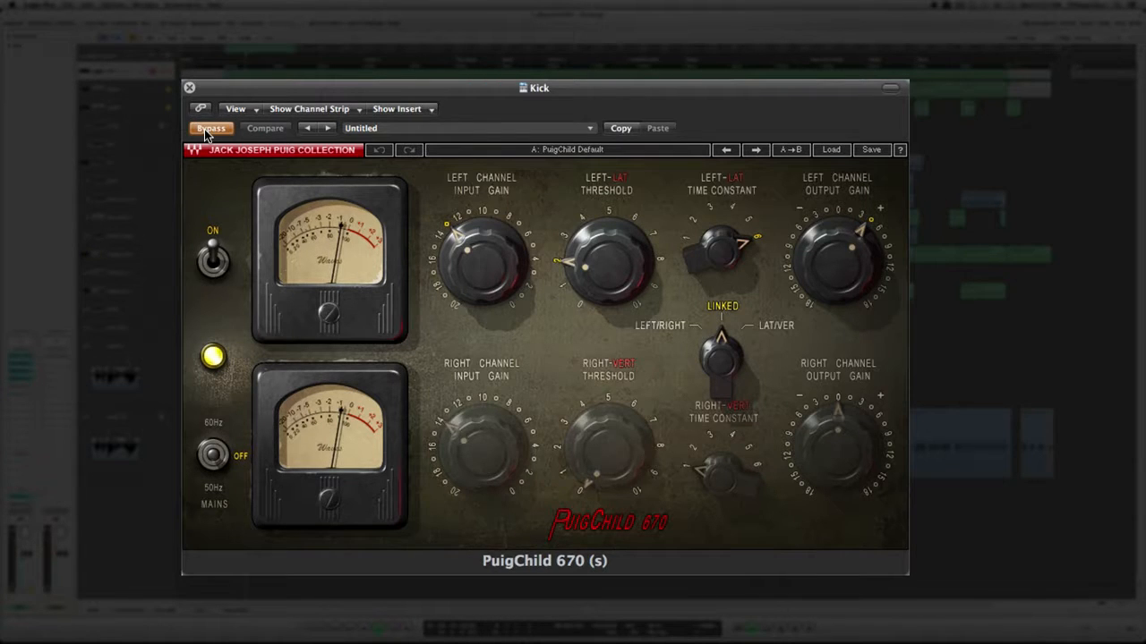
pyautogui.click(207, 130)
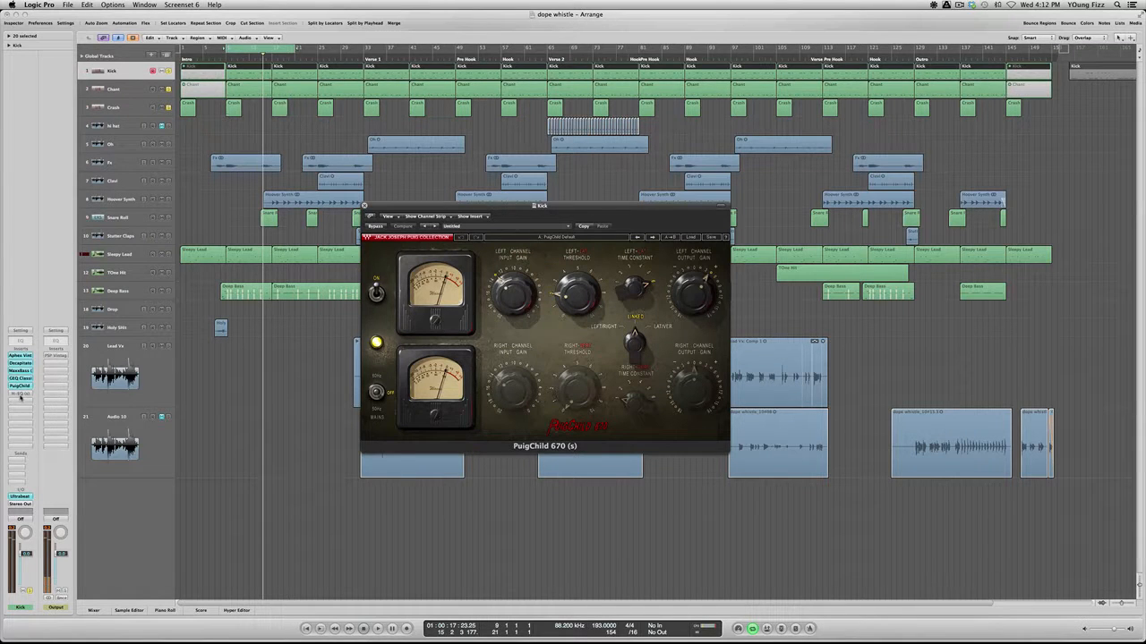
# - Activate the H-EQ on the Kick track, close the PuigChild 670, audition the drums through the H-EQ, and close it
pyautogui.click(19, 394)
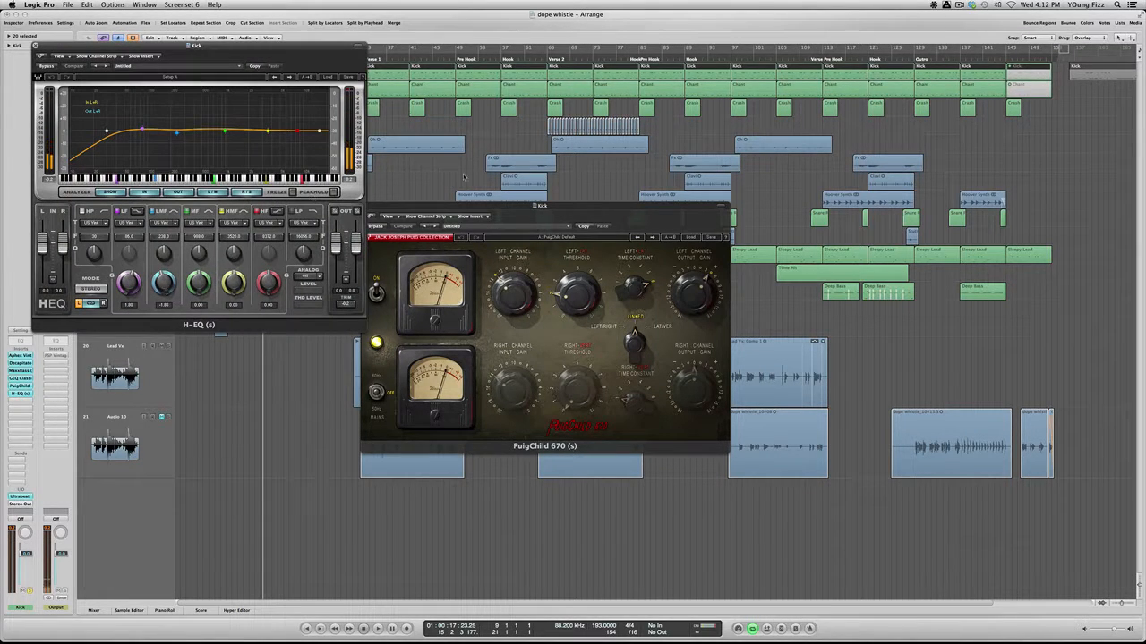
pyautogui.moveTo(399, 206); pyautogui.dragTo(525, 186)
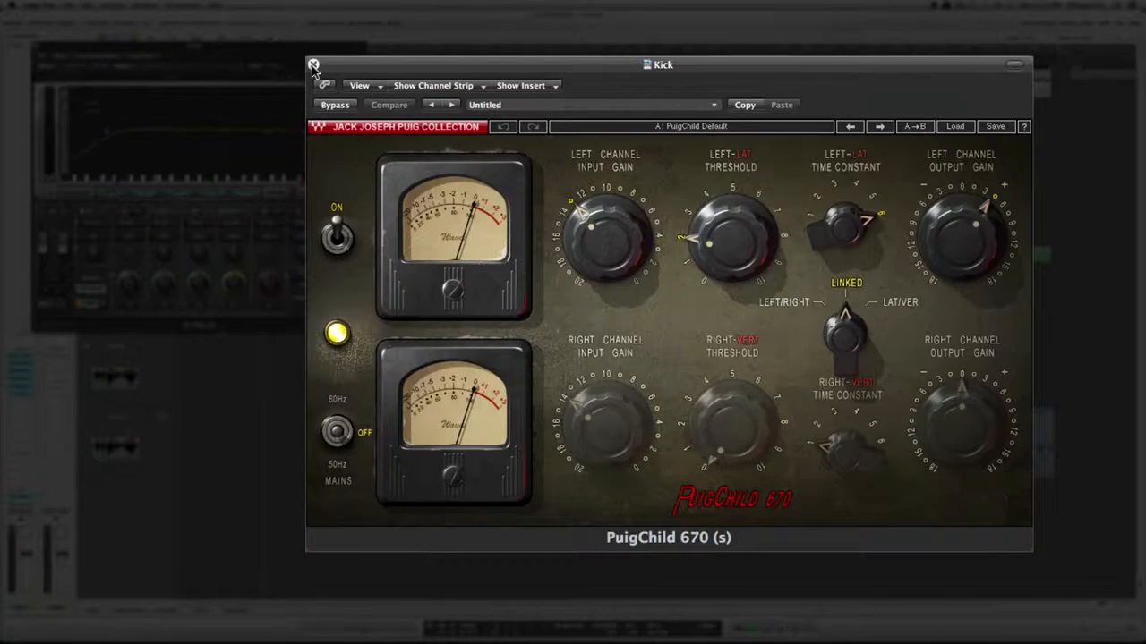
pyautogui.press('space')
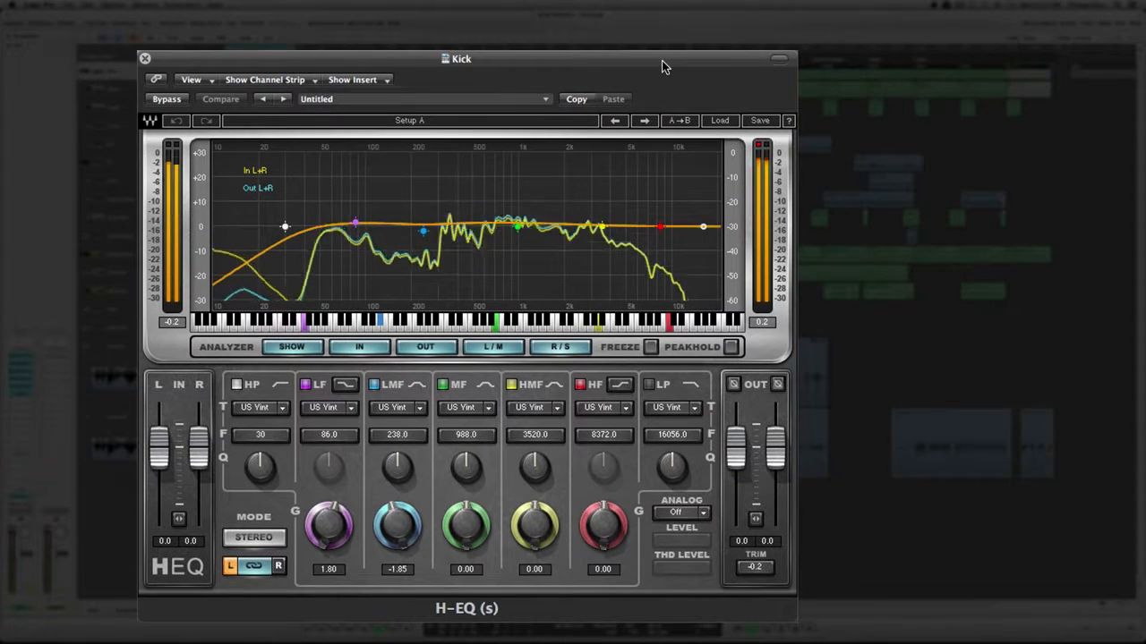
pyautogui.press('space')
pyautogui.click(145, 58)
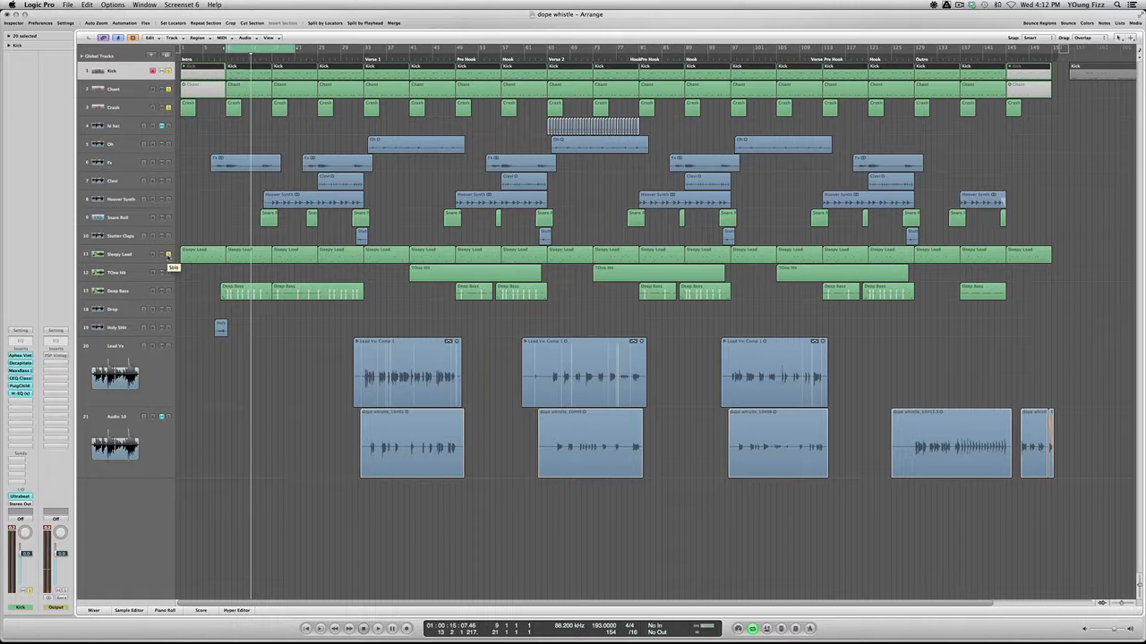
# - Play the processed Kick, Chant and Crash tracks together with the soloed Sleepy Lead, and stop playback
pyautogui.press('space')
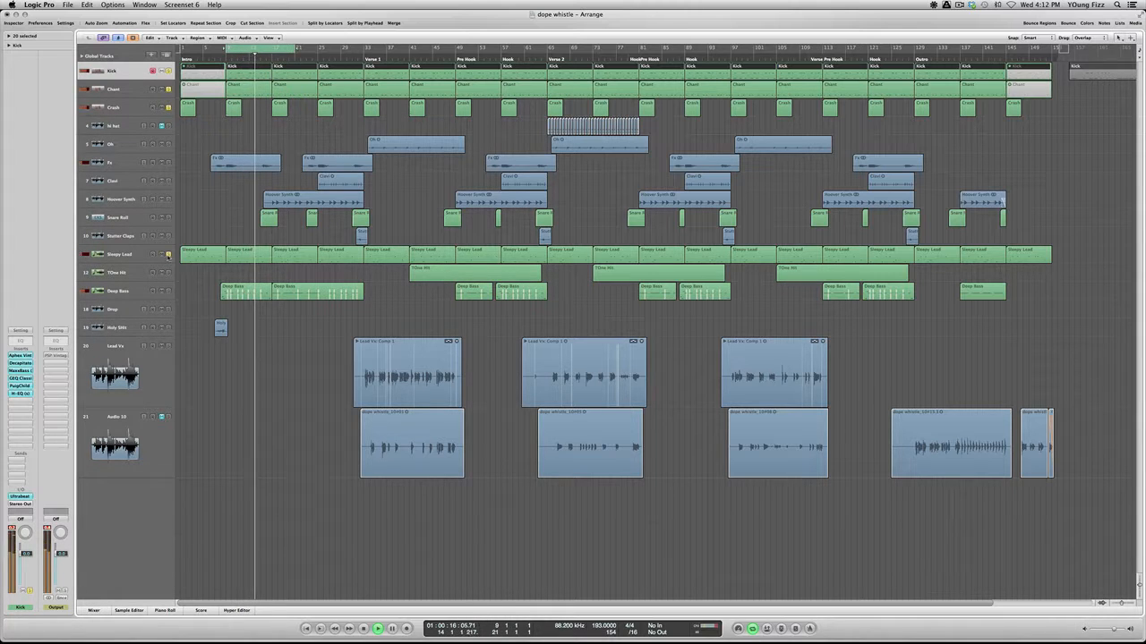
pyautogui.press('space')
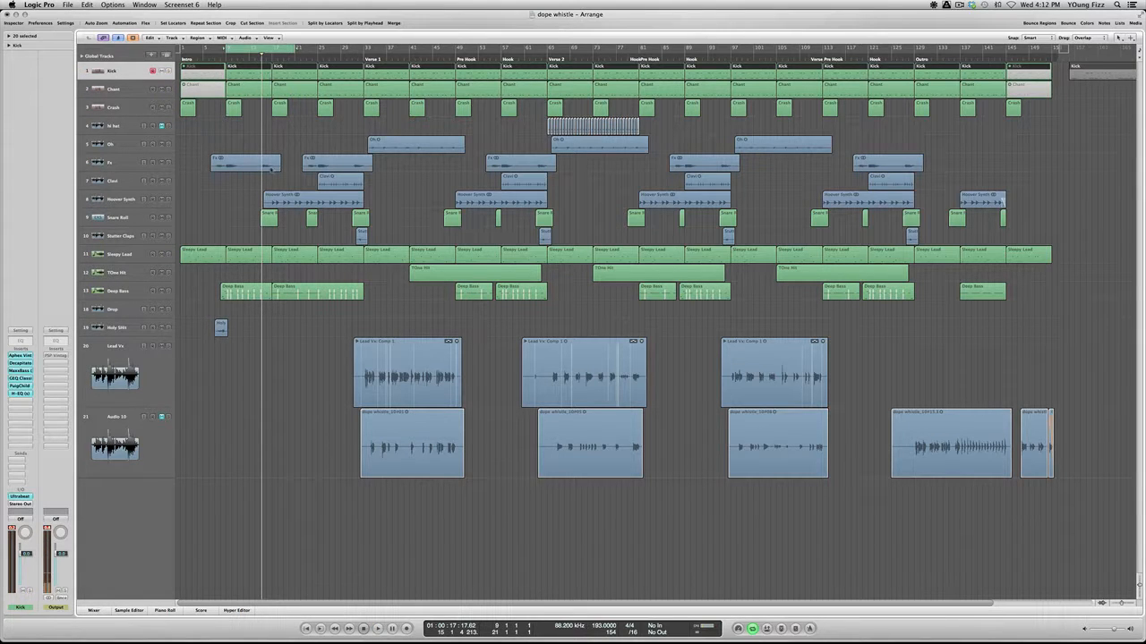
# - Select and solo the Hoover Synth track and shift the cycle range to bars 17 to 29
pyautogui.click(120, 202)
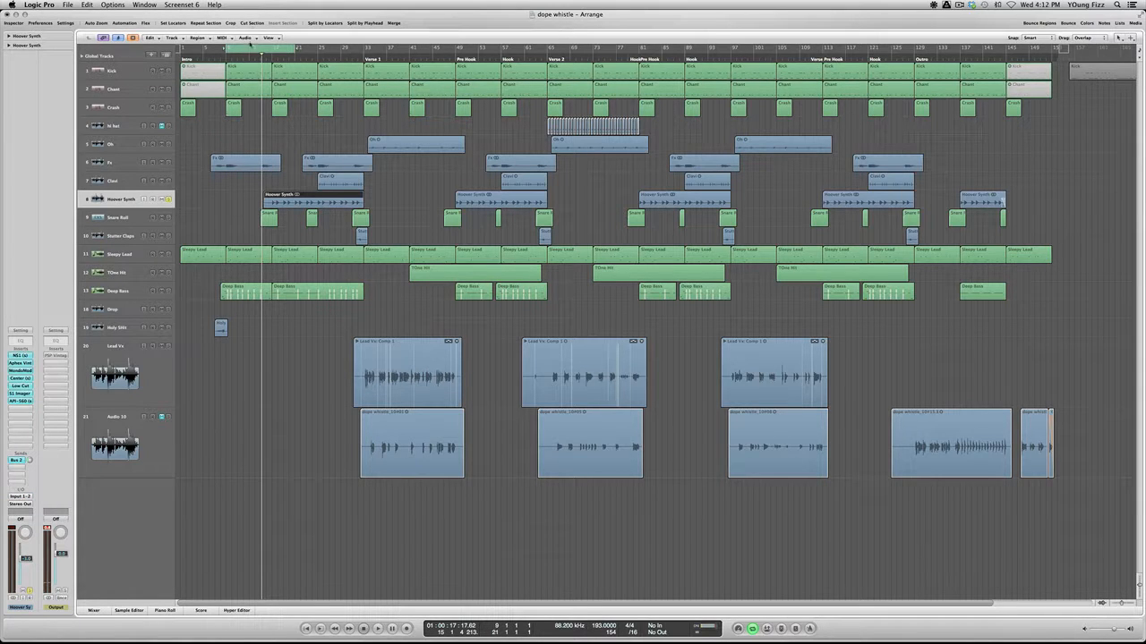
pyautogui.moveTo(250, 46); pyautogui.dragTo(301, 54)
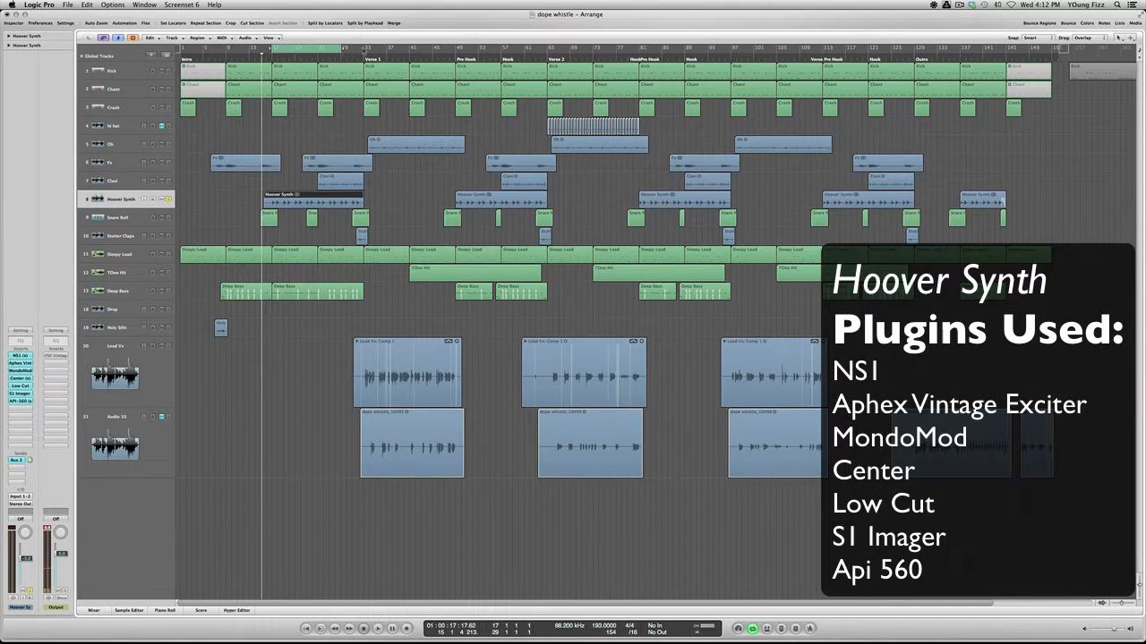
pyautogui.click(310, 52)
pyautogui.click(301, 52)
# - Bypass all seven inserts on the Hoover Synth track, from the API-560 up to the NS1
pyautogui.keyDown('alt'); pyautogui.click(19, 401); pyautogui.keyUp('alt')
pyautogui.keyDown('alt'); pyautogui.click(20, 394); pyautogui.keyUp('alt')
pyautogui.keyDown('alt'); pyautogui.click(20, 387); pyautogui.keyUp('alt')
pyautogui.keyDown('alt'); pyautogui.click(19, 379); pyautogui.keyUp('alt')
pyautogui.keyDown('alt'); pyautogui.click(20, 371); pyautogui.keyUp('alt')
pyautogui.keyDown('alt'); pyautogui.click(19, 363); pyautogui.keyUp('alt')
pyautogui.keyDown('alt'); pyautogui.click(20, 355); pyautogui.keyUp('alt')
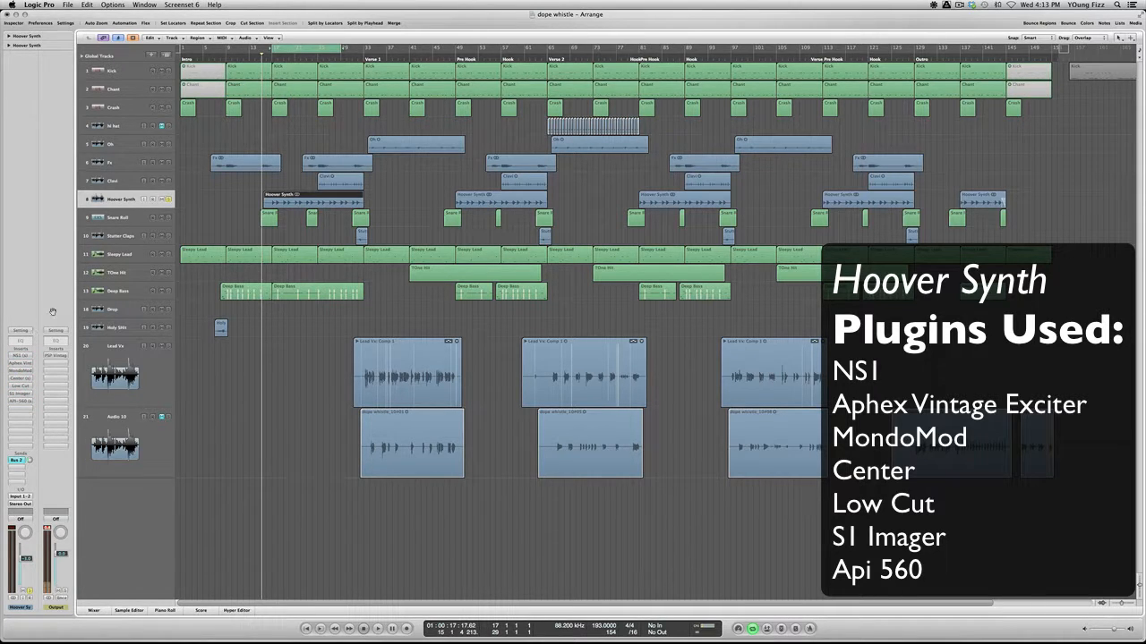
# - Audition the Hoover Synth without its inserts and show the aux channel fed by its Bus 2 send
pyautogui.press('space')
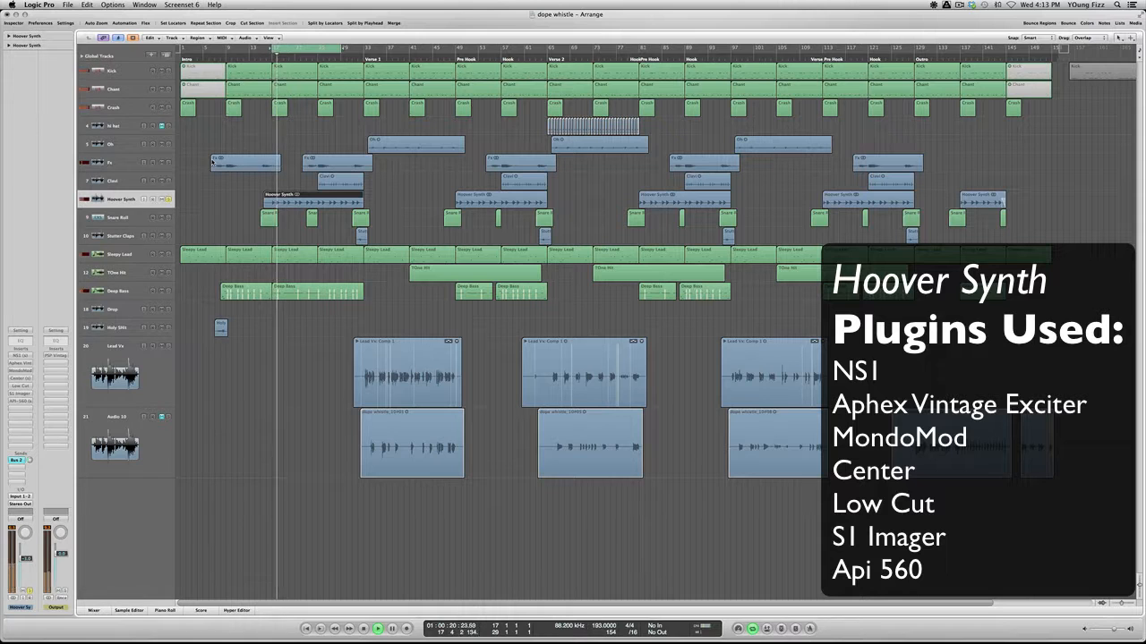
pyautogui.click(13, 461)
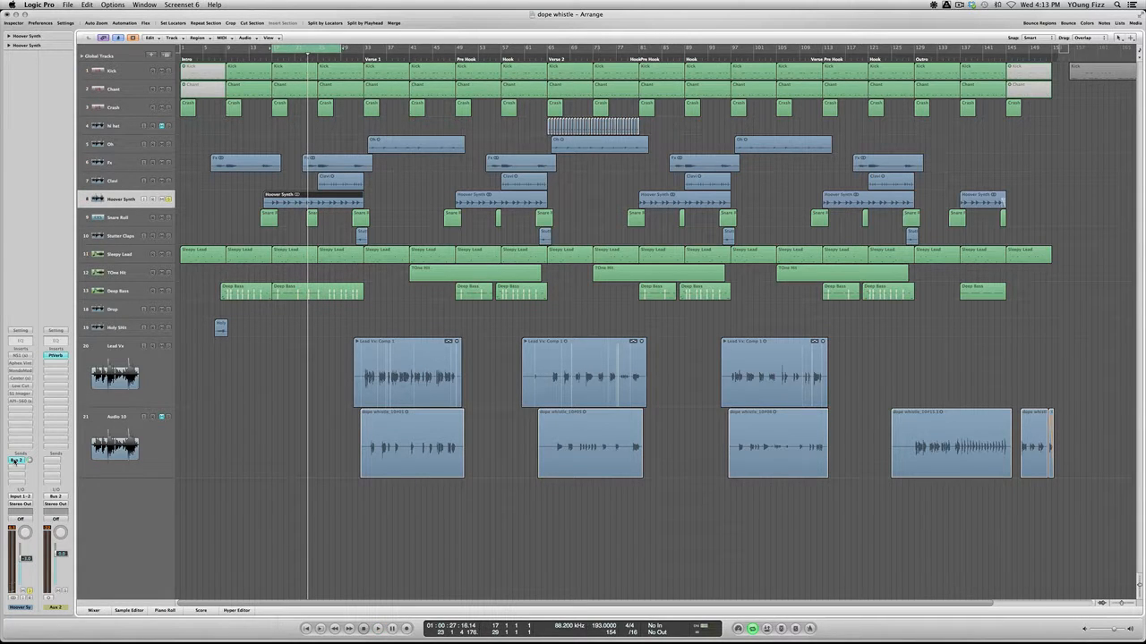
pyautogui.press('space')
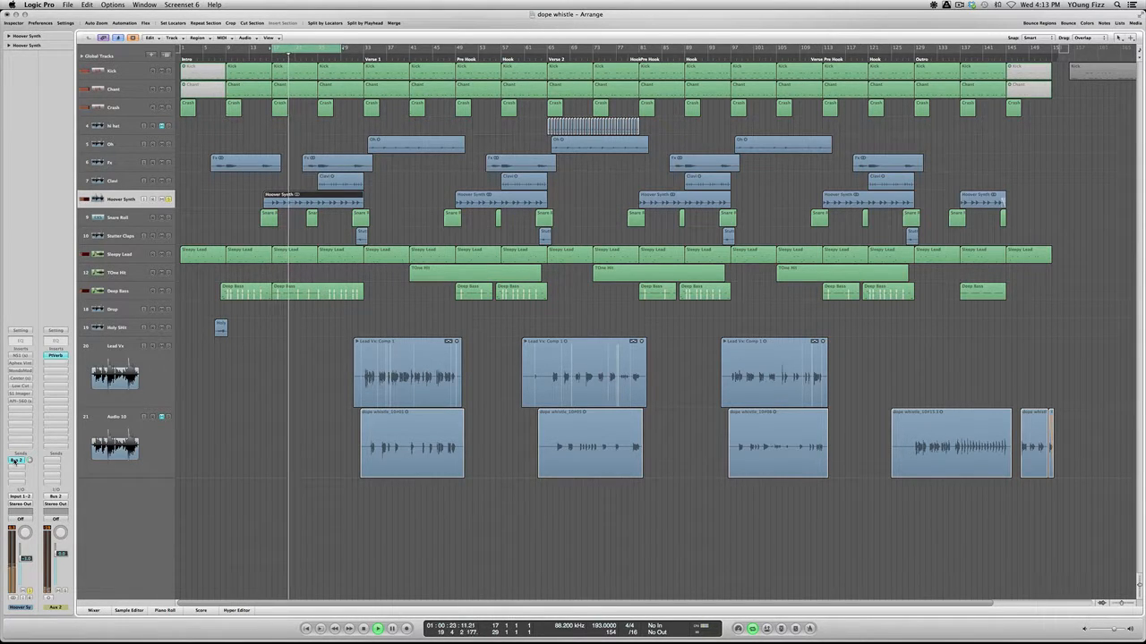
# - Open the NS1 on the Hoover Synth track, compare the synth with it bypassed and active, leave it active, and close it
pyautogui.click(24, 357)
pyautogui.moveTo(124, 40); pyautogui.dragTo(580, 214)
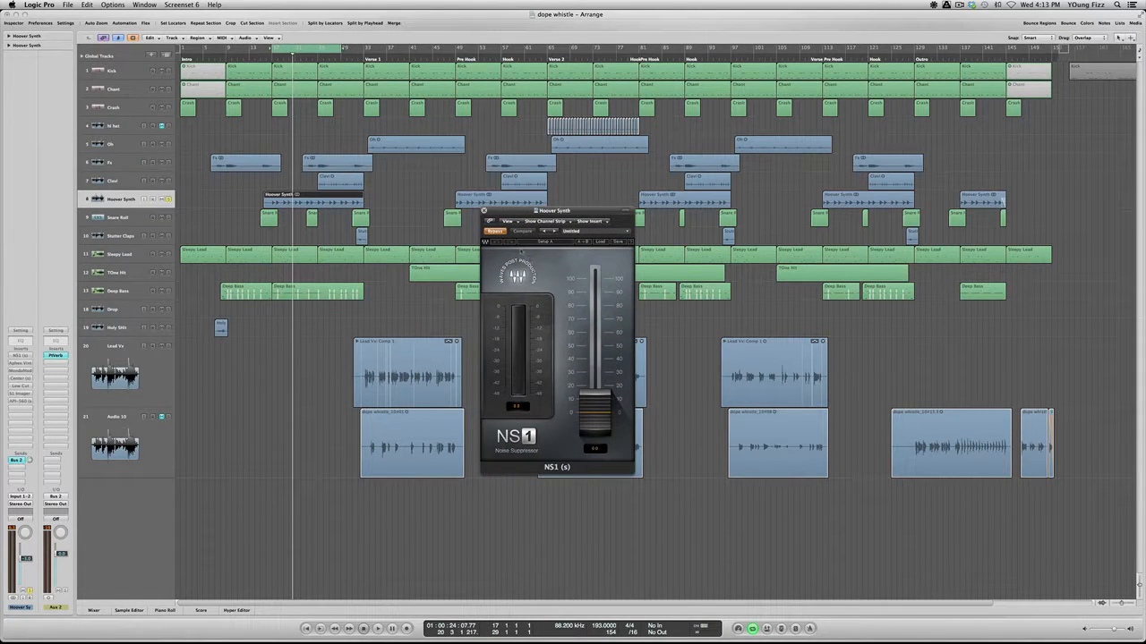
pyautogui.click(496, 232)
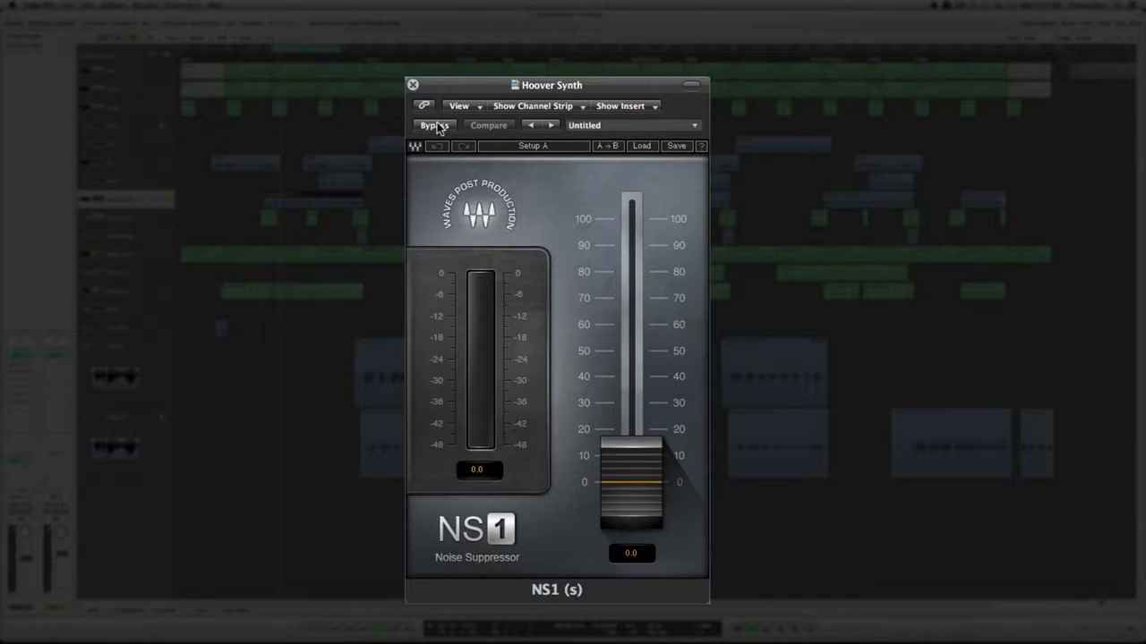
pyautogui.click(436, 125)
pyautogui.click(436, 126)
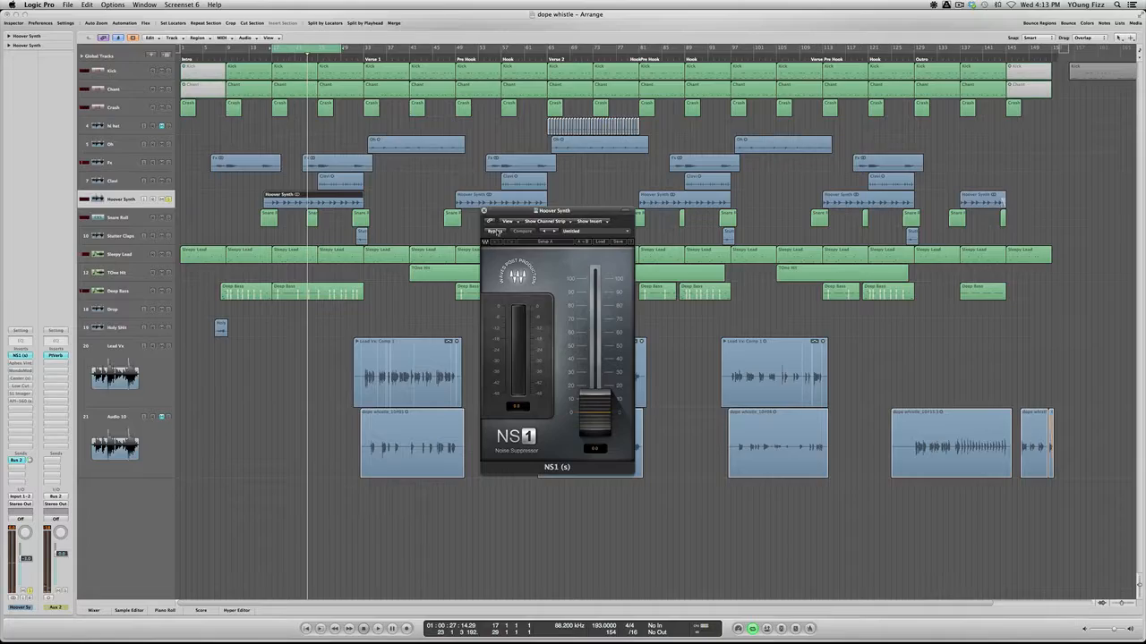
pyautogui.click(413, 85)
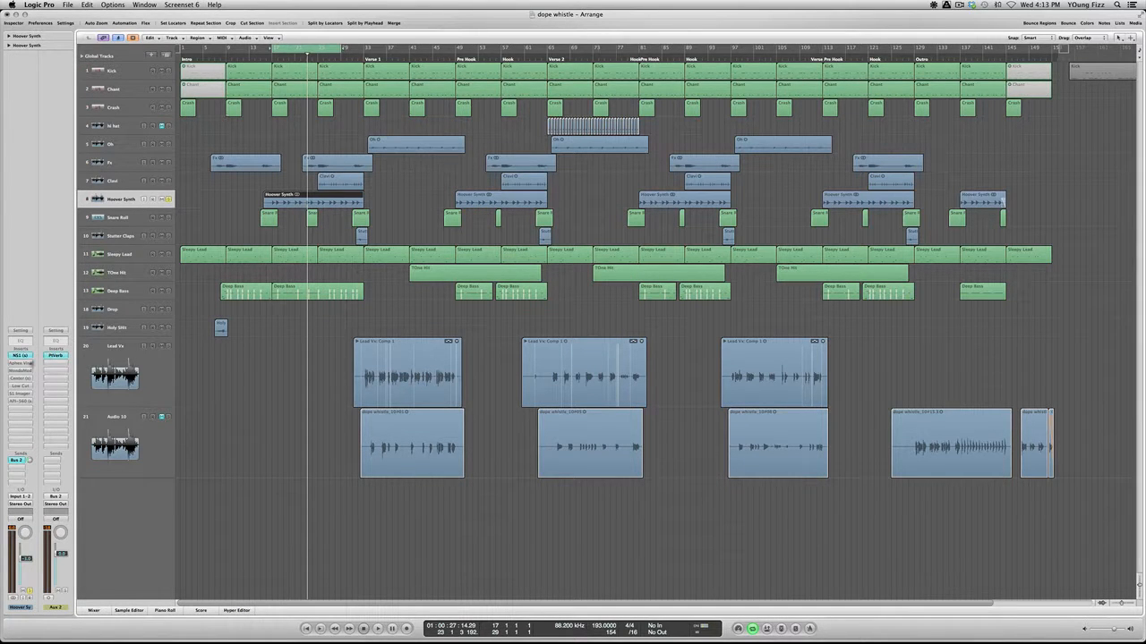
# - Activate the Aphex Vintage Exciter on the Hoover Synth track, compare the synth with it bypassed and active, and close it
pyautogui.click(27, 363)
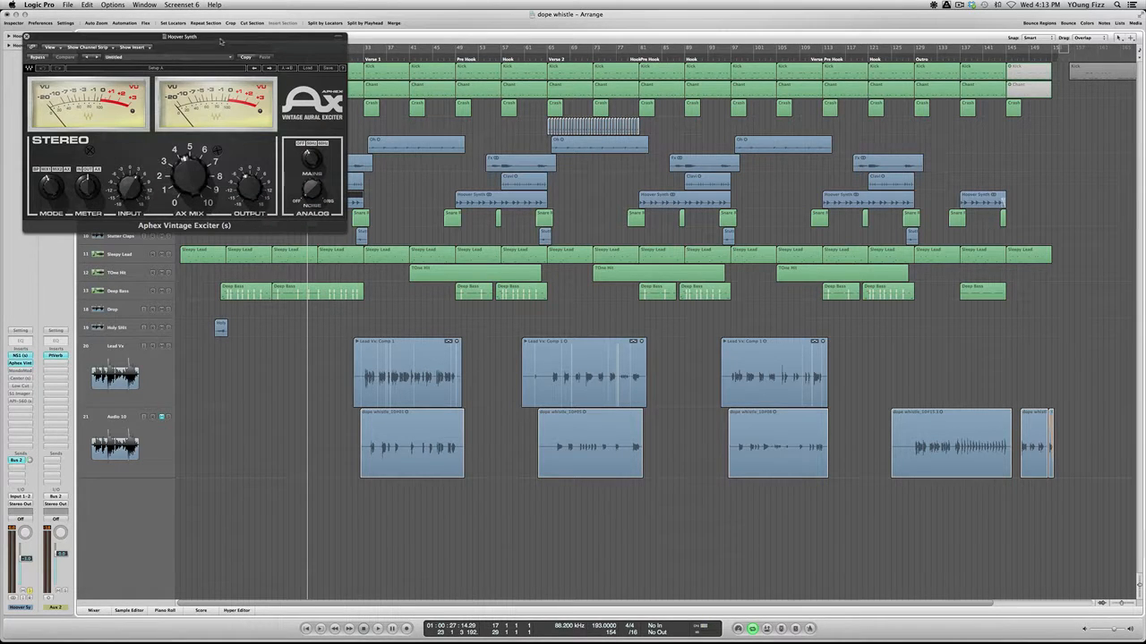
pyautogui.moveTo(221, 42); pyautogui.dragTo(472, 238)
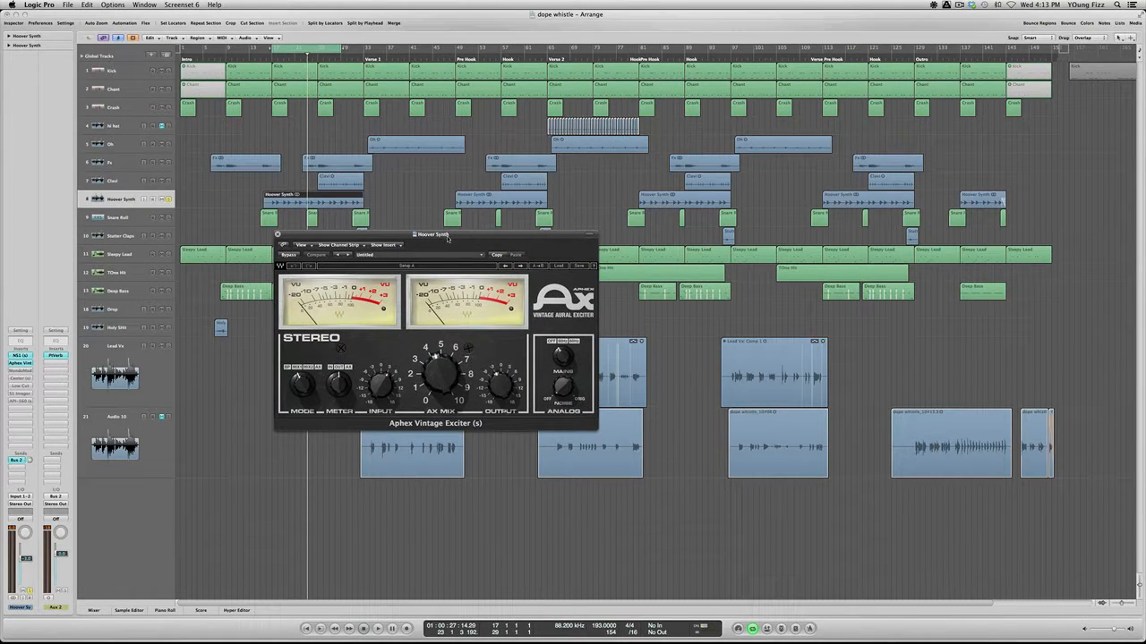
pyautogui.click(286, 257)
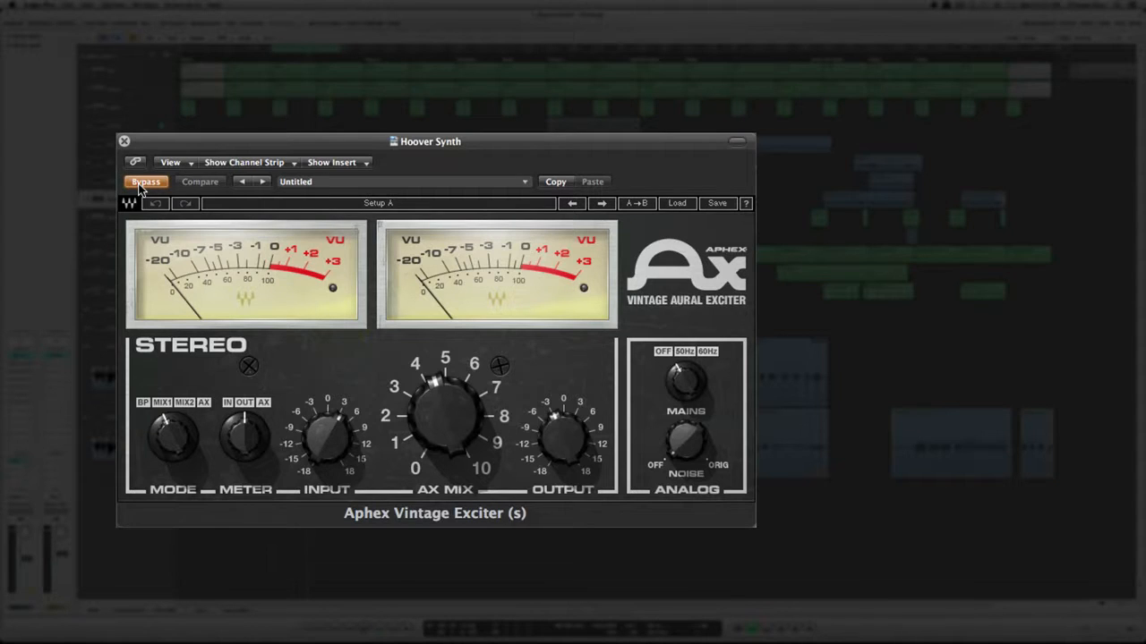
pyautogui.click(285, 256)
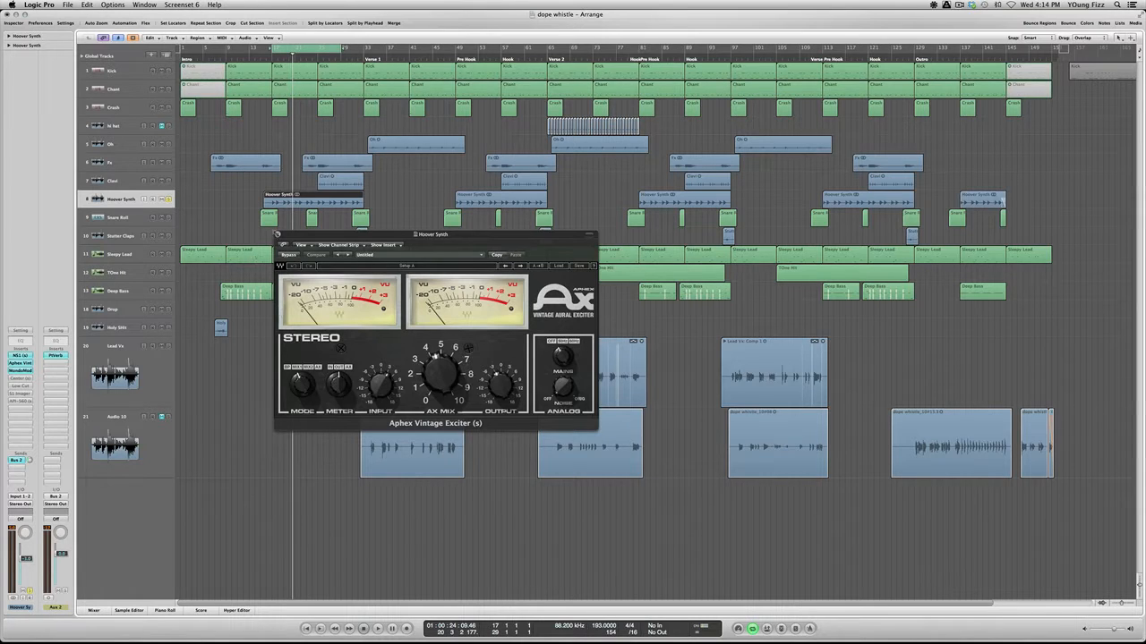
pyautogui.click(276, 233)
# - Activate the MondoMod on the Hoover Synth track, show its Pensado Doubler Panner settings and mix amount, and close it
pyautogui.click(19, 370)
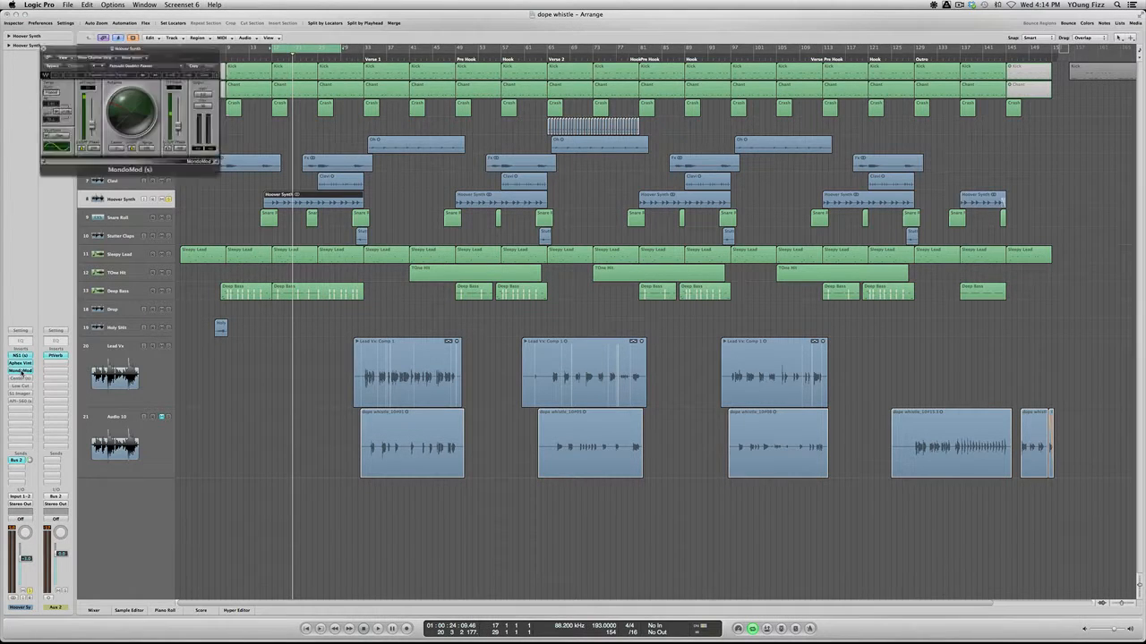
pyautogui.moveTo(166, 39); pyautogui.dragTo(327, 184)
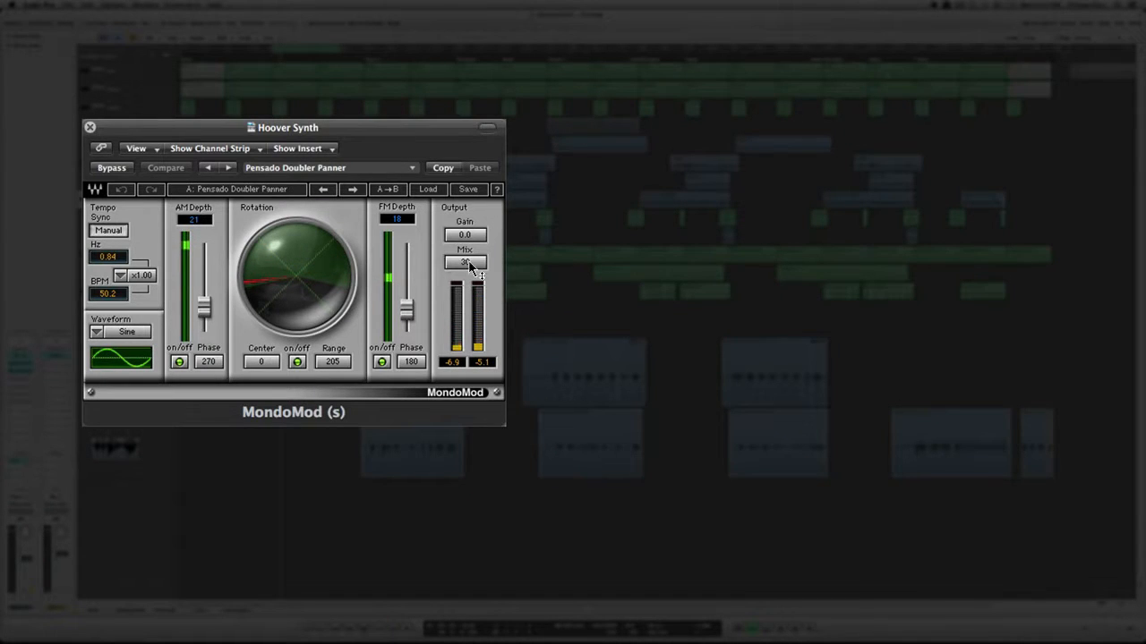
pyautogui.moveTo(458, 257); pyautogui.dragTo(455, 269)
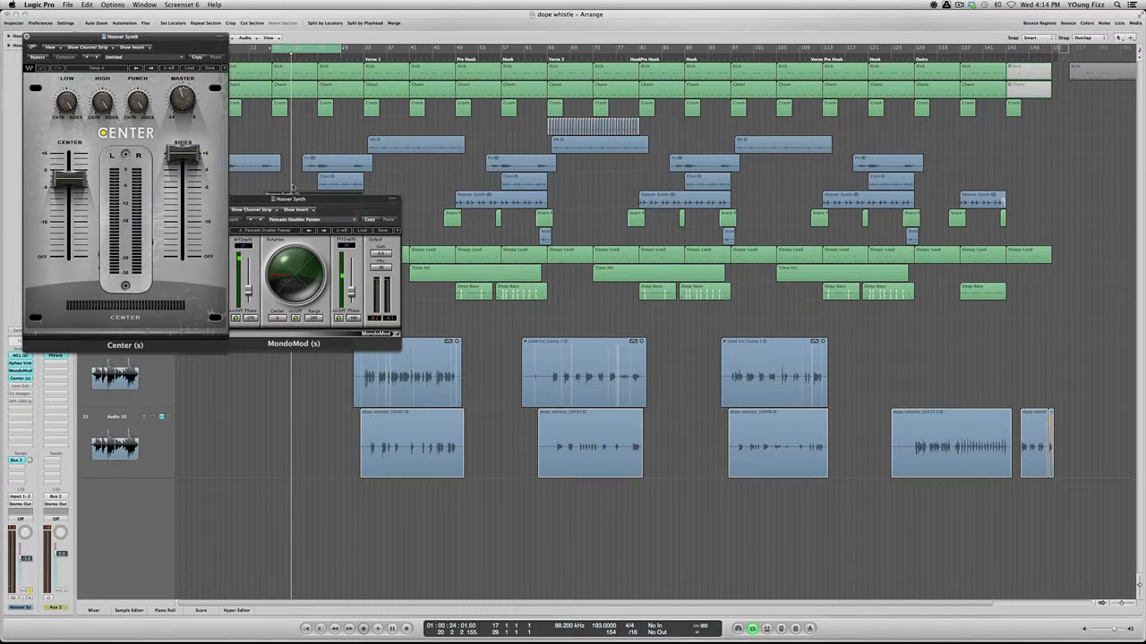
pyautogui.click(296, 204)
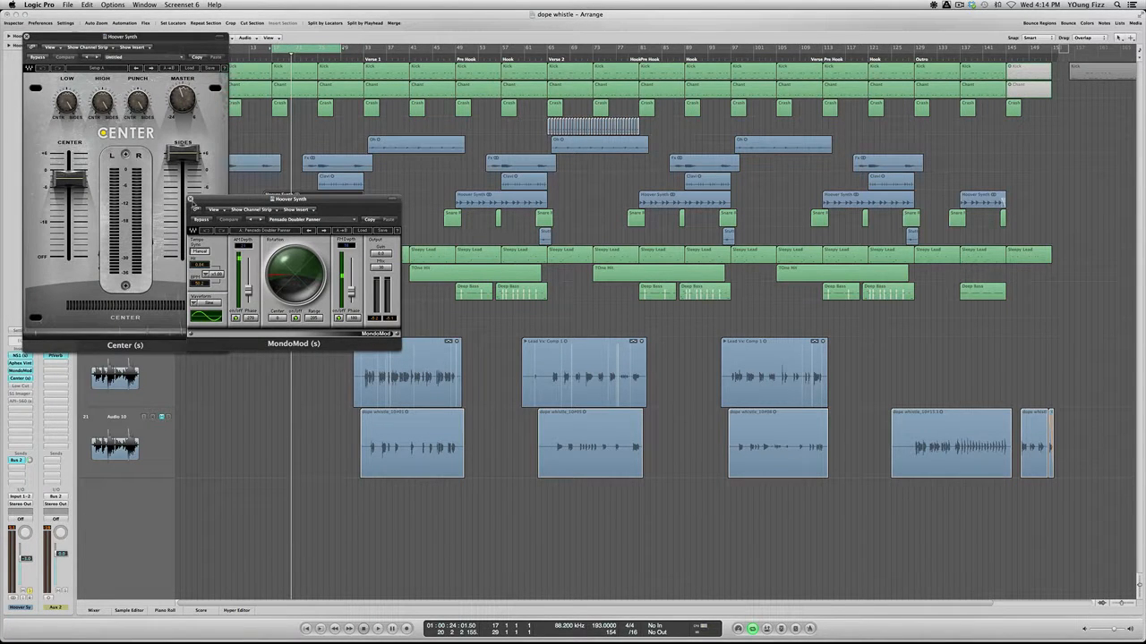
pyautogui.click(191, 199)
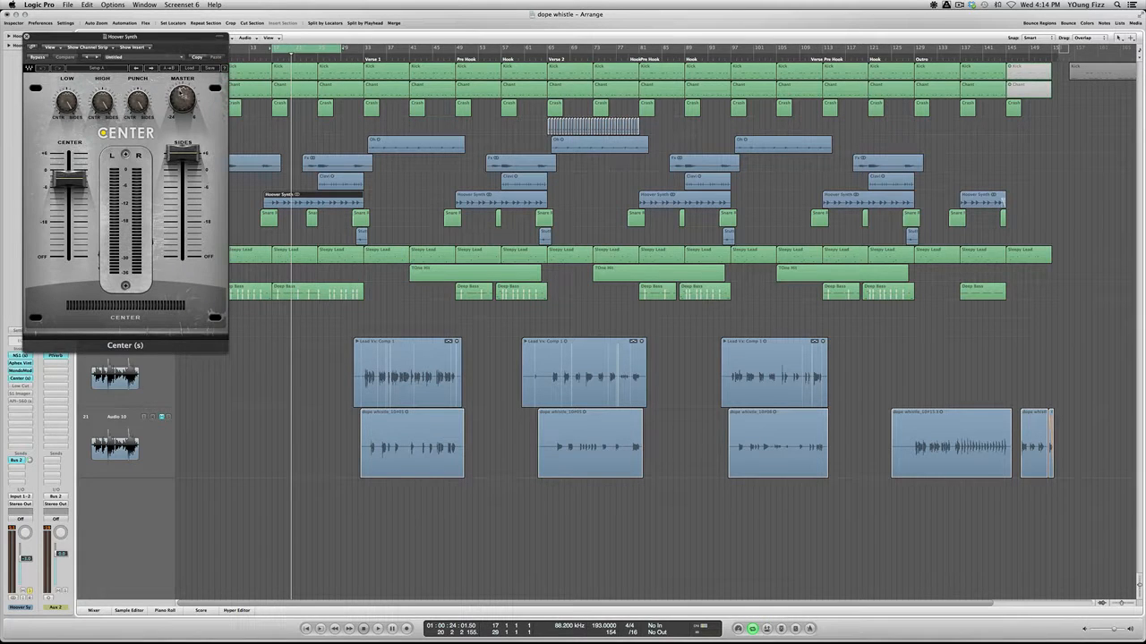
# - Compare the Hoover Synth with the Center plug-in bypassed and active, activate the Low Cut, and close both plug-ins
pyautogui.moveTo(165, 38); pyautogui.dragTo(545, 177)
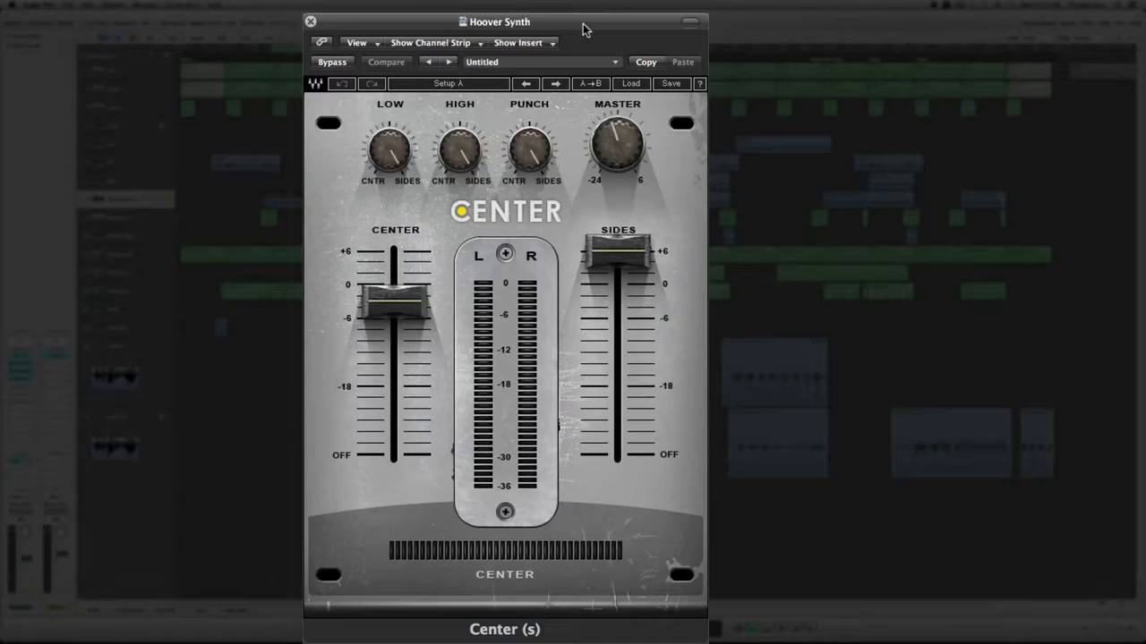
pyautogui.click(331, 62)
pyautogui.click(331, 62)
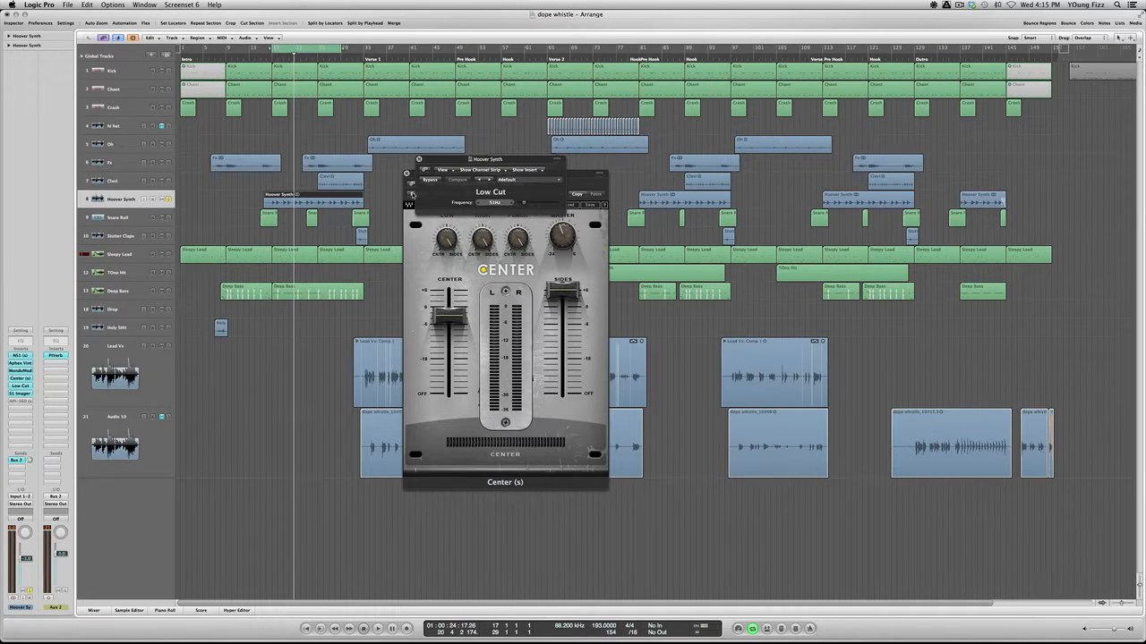
pyautogui.click(418, 159)
pyautogui.click(406, 174)
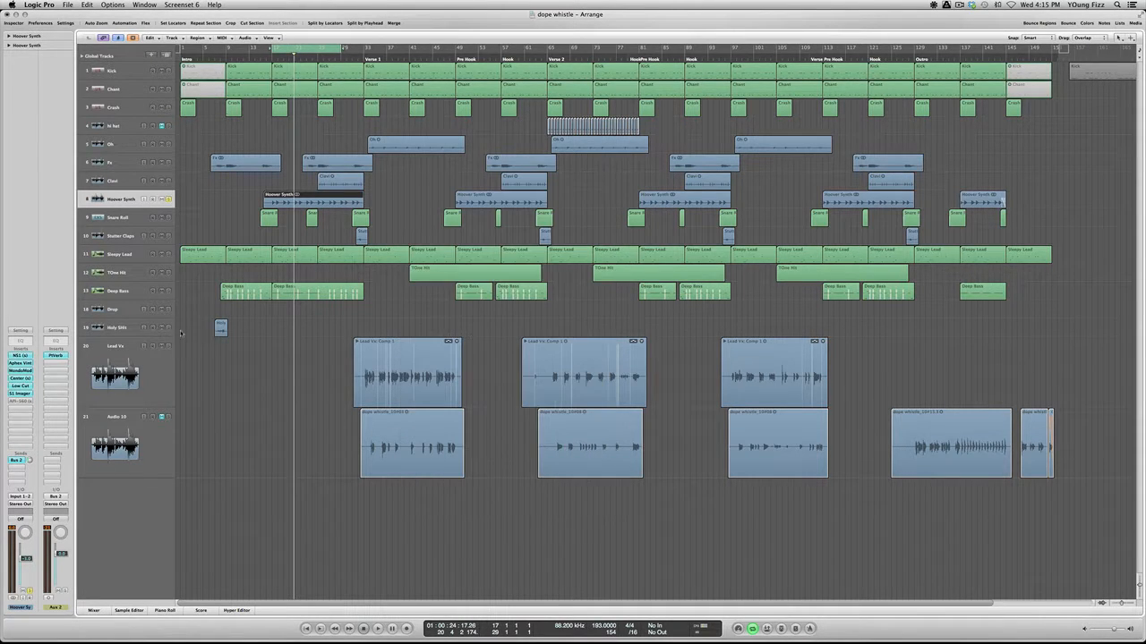
# - Open the S1 Imager on the Hoover Synth track, compare the synth with it bypassed and active, and close it
pyautogui.click(20, 394)
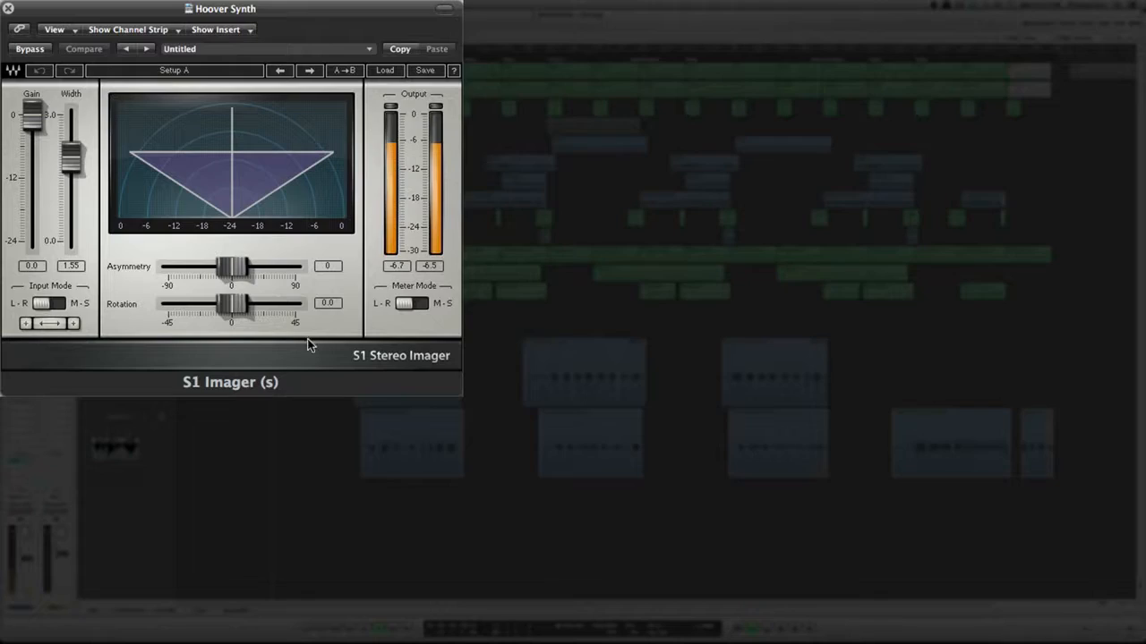
pyautogui.click(30, 52)
pyautogui.click(31, 54)
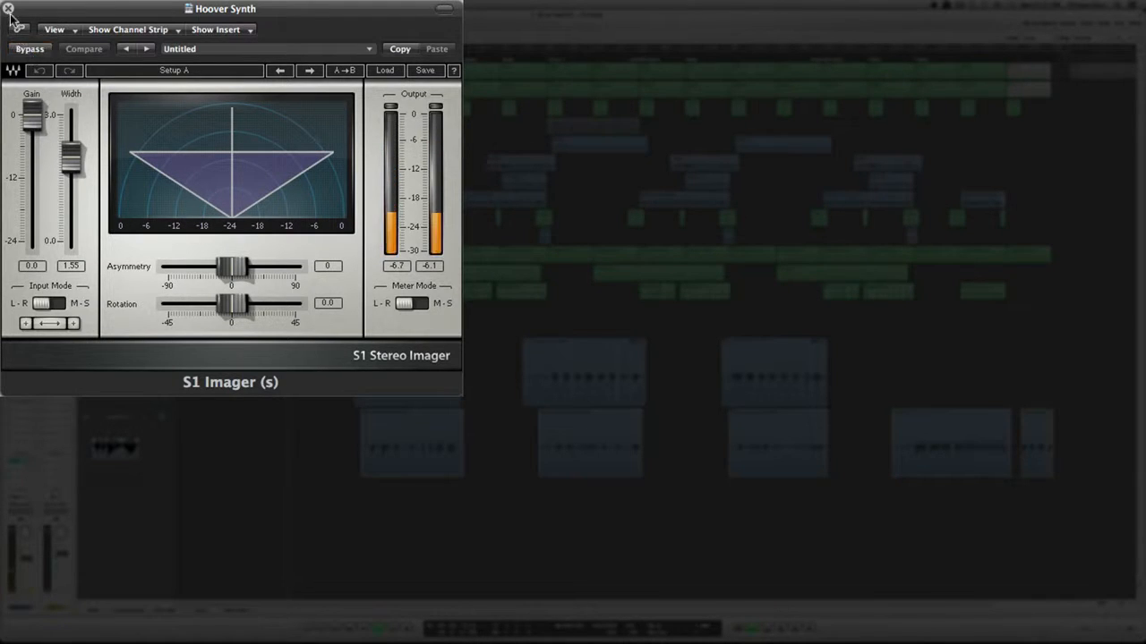
pyautogui.click(26, 38)
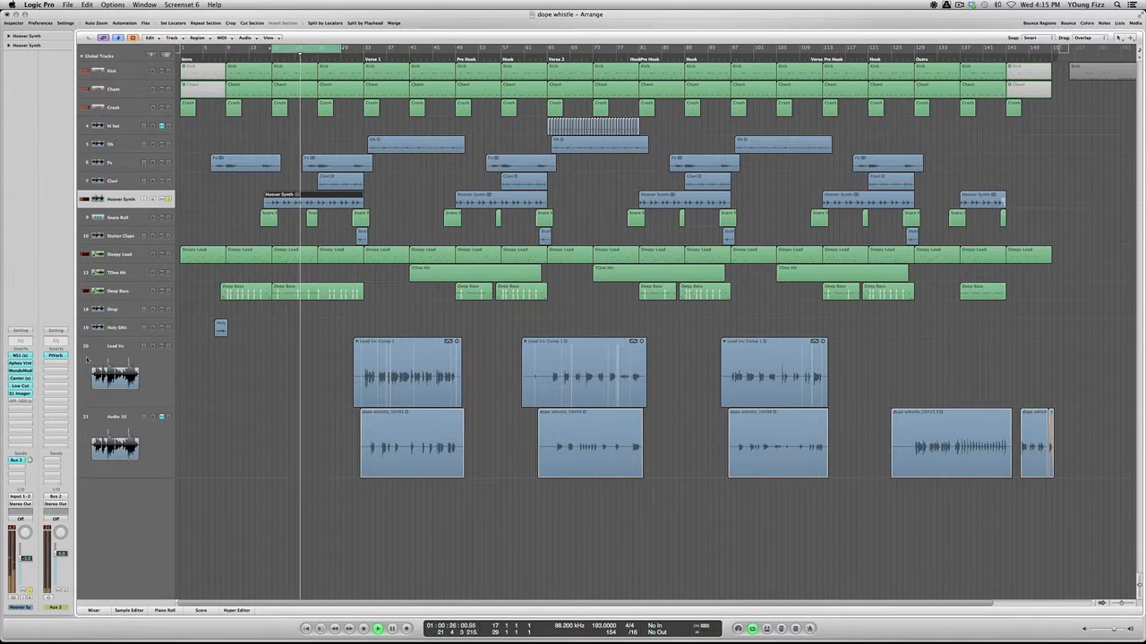
# - Activate the API-560 on the Hoover Synth track, compare the synth with it bypassed and active, and close it
pyautogui.click(22, 401)
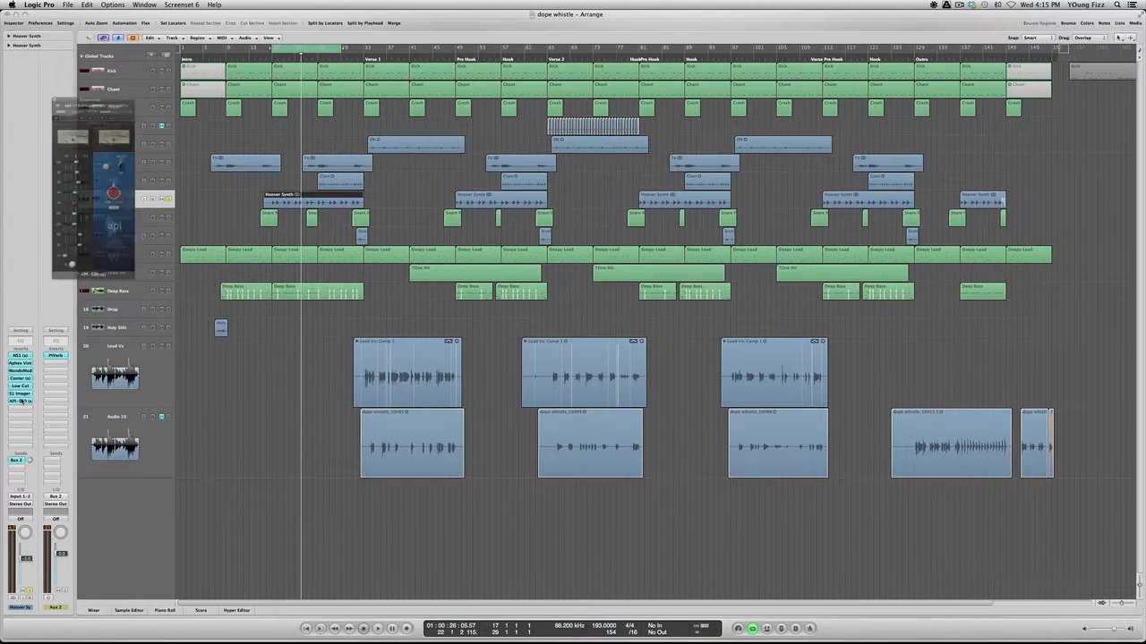
pyautogui.moveTo(103, 42); pyautogui.dragTo(536, 152)
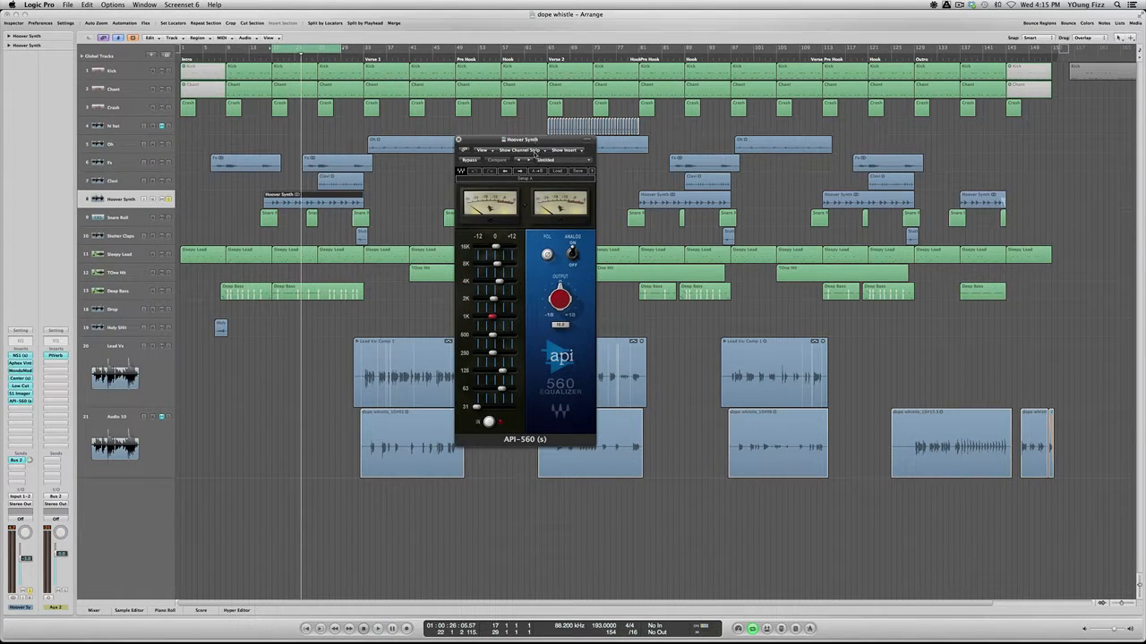
pyautogui.press('space')
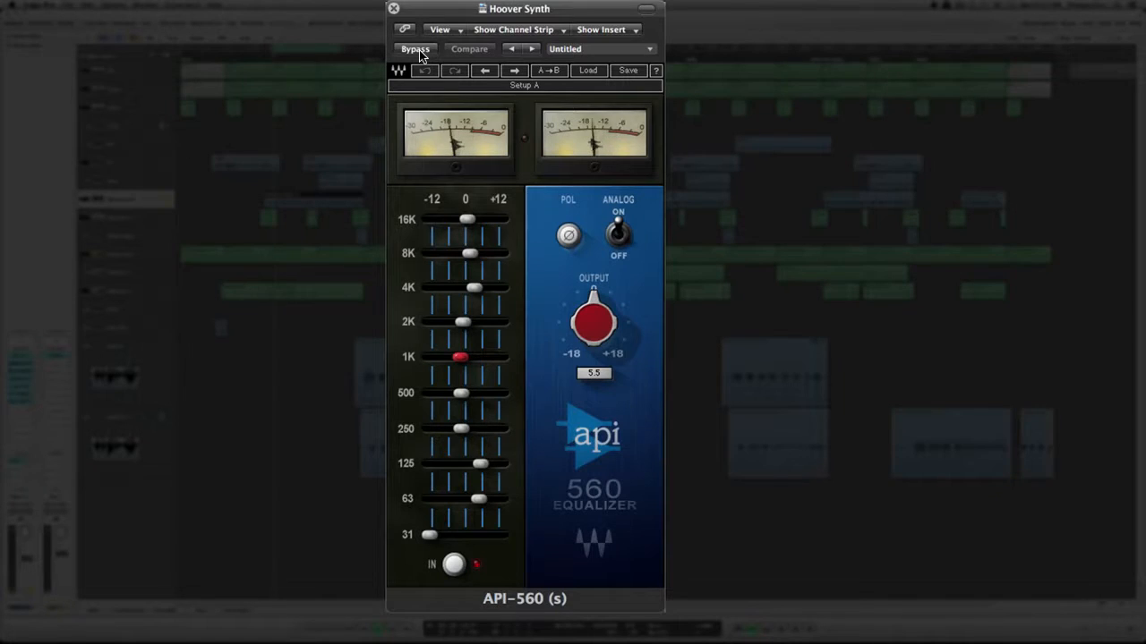
pyautogui.click(471, 162)
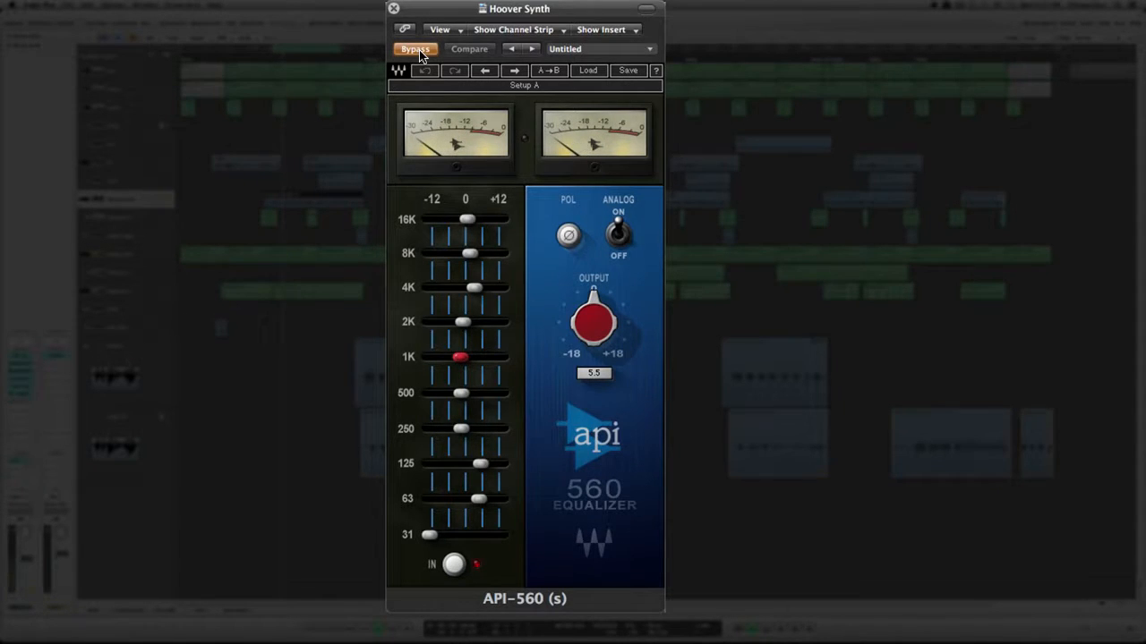
pyautogui.click(417, 50)
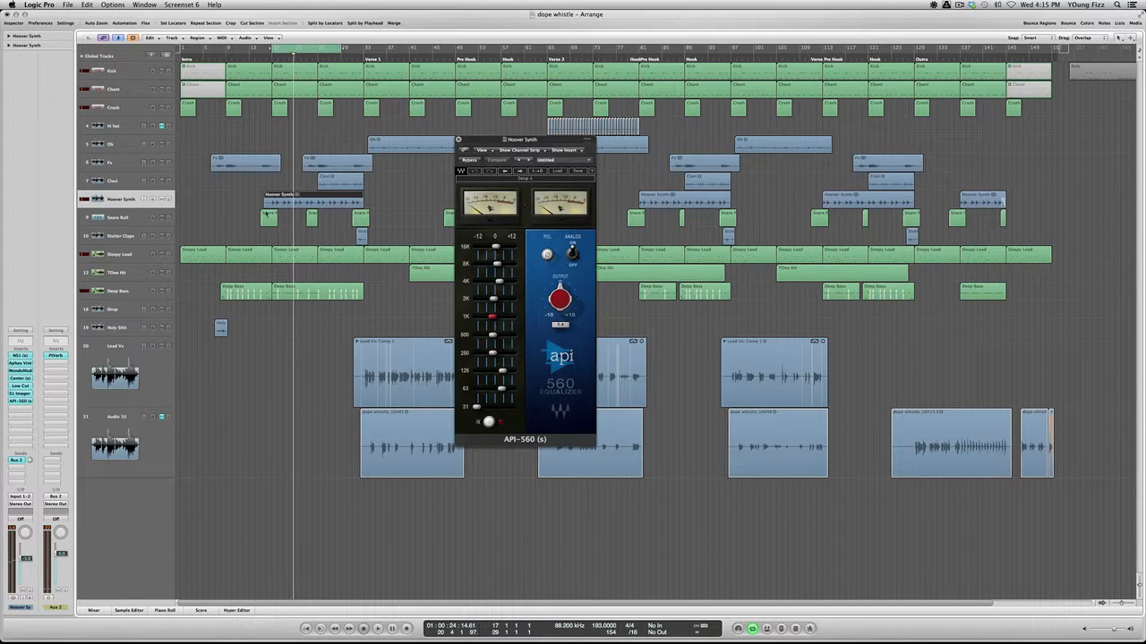
pyautogui.click(459, 140)
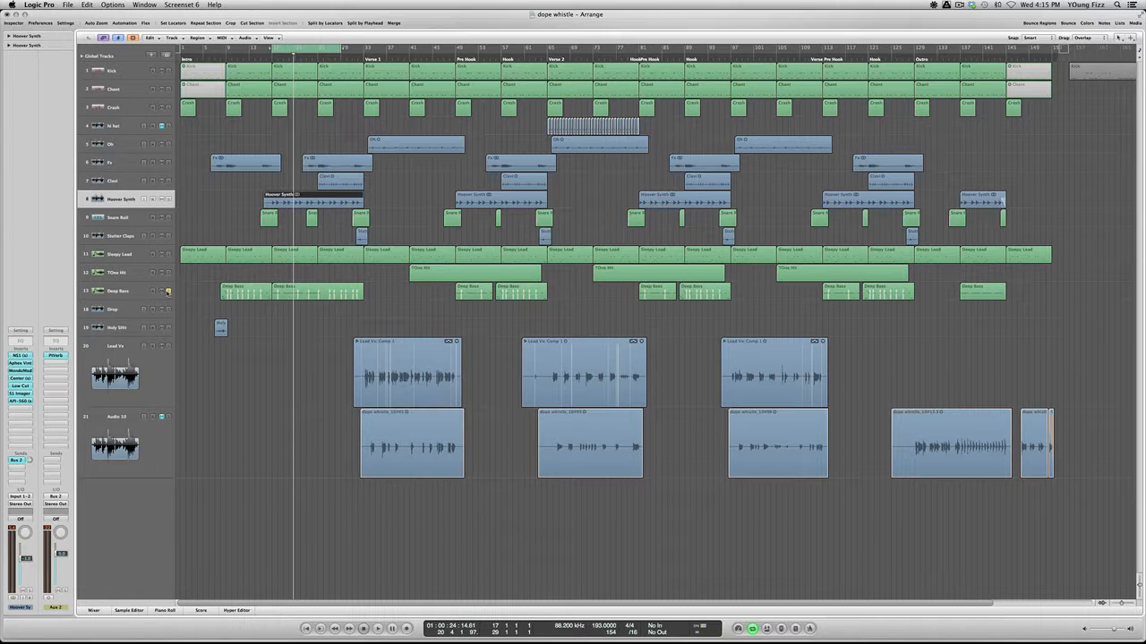
# - Select the soloed Deep Bass track, audition it without its inserts, and activate and open its MaxxBass
pyautogui.click(122, 290)
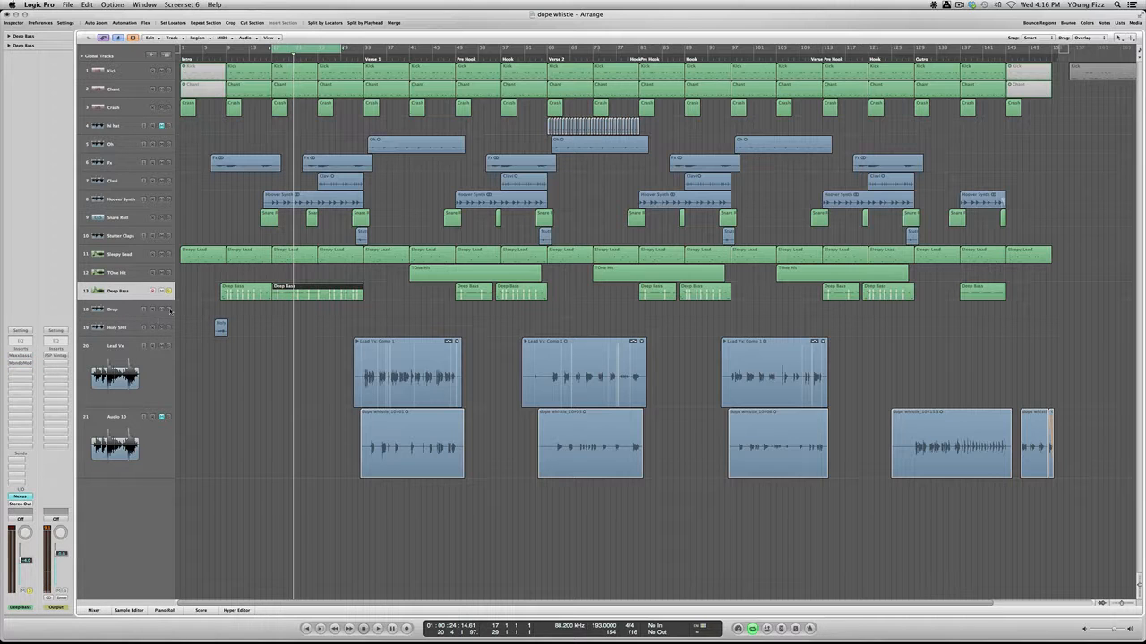
pyautogui.press('space')
pyautogui.click(20, 355)
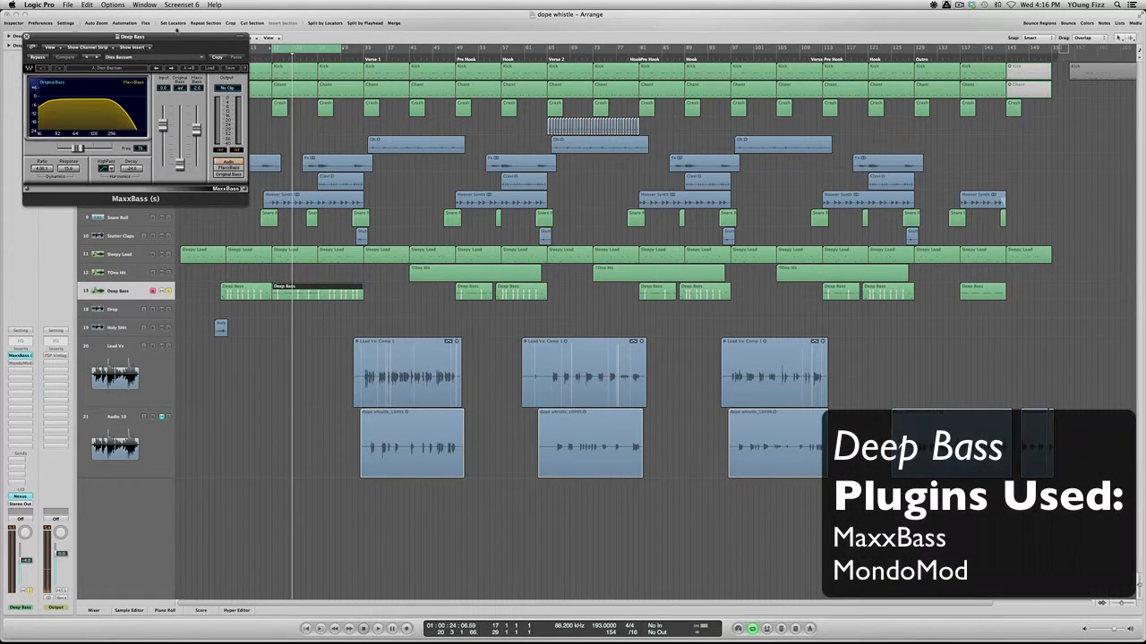
pyautogui.moveTo(177, 36); pyautogui.dragTo(569, 204)
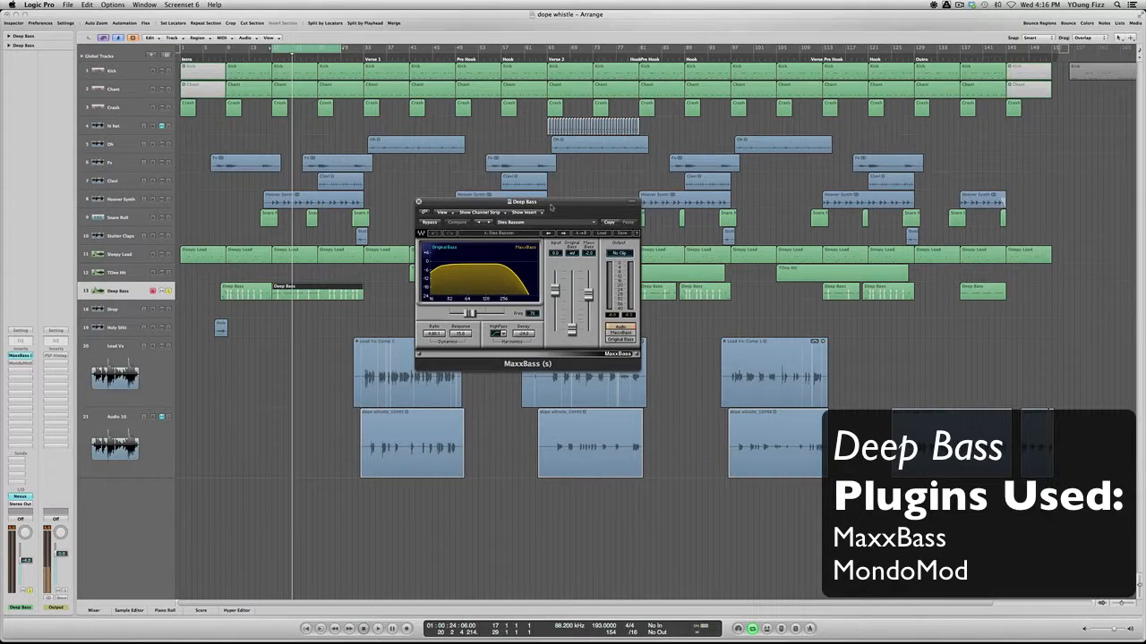
# - Compare the Deep Bass with the MaxxBass bypassed and active, leave it active, and close it
pyautogui.press('space')
pyautogui.click(429, 223)
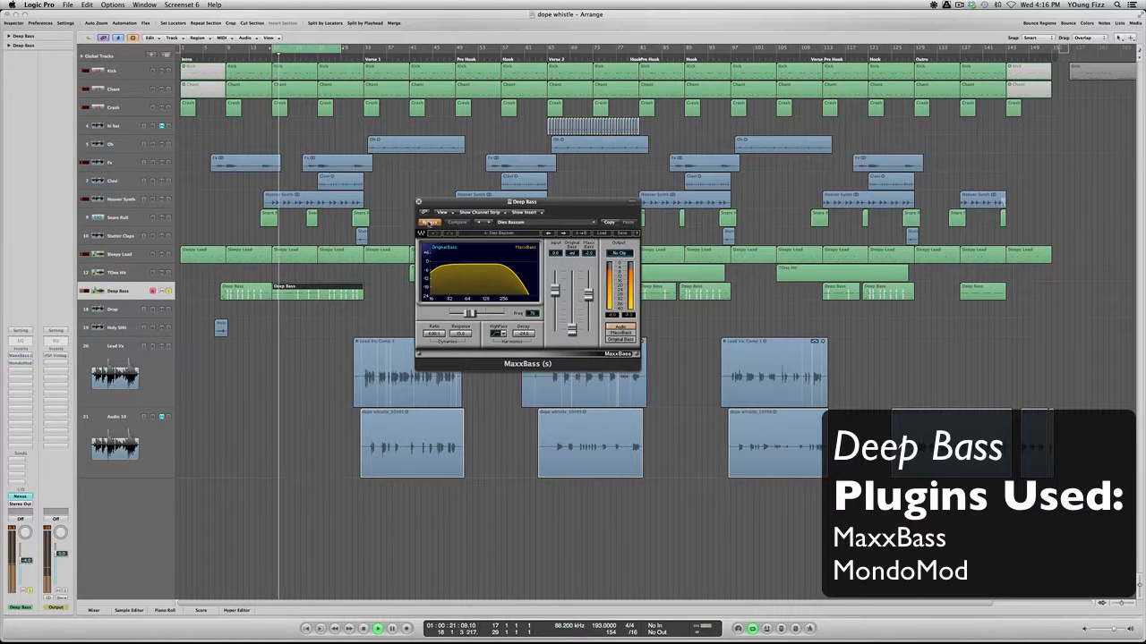
pyautogui.click(429, 223)
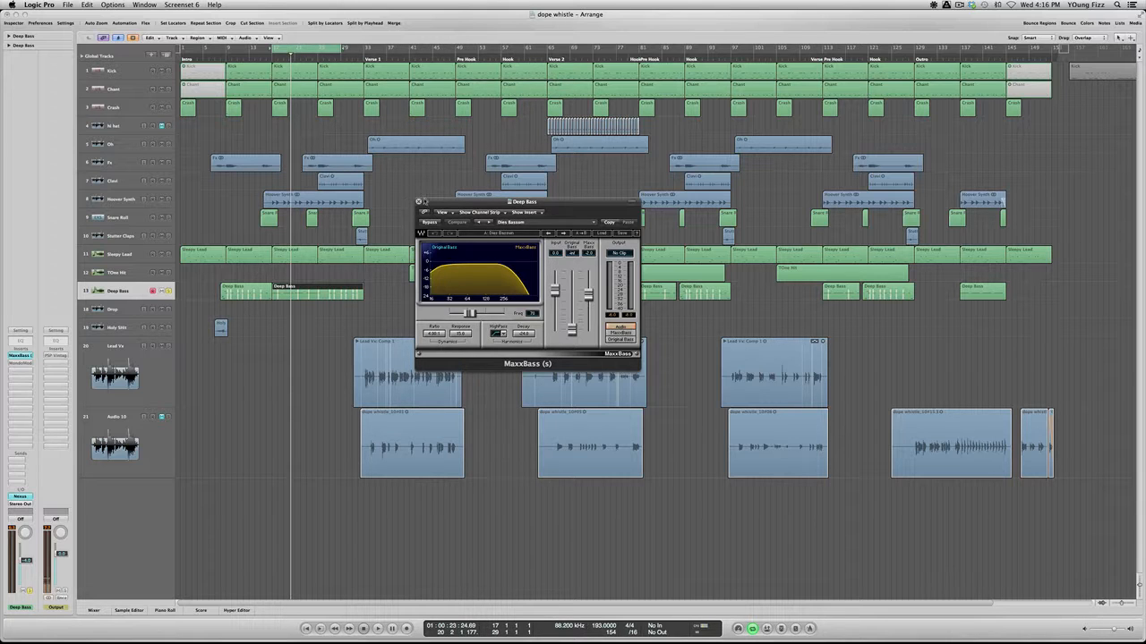
pyautogui.click(418, 201)
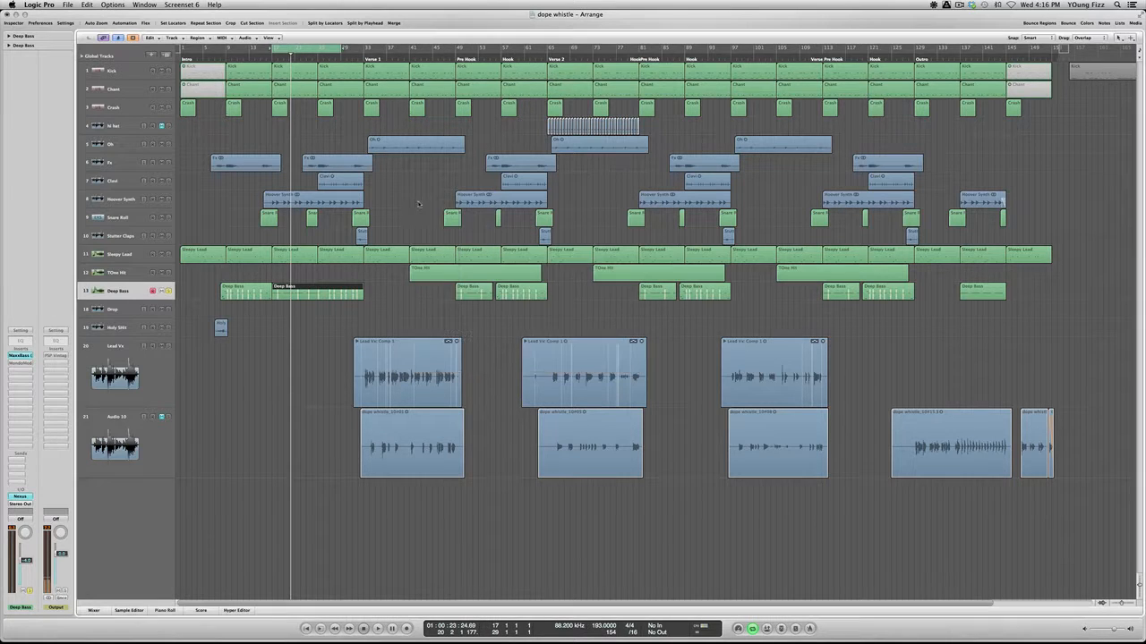
# - Activate the MondoMod on the Deep Bass track, show its Pulsing gate settings, and close it
pyautogui.click(23, 363)
pyautogui.click(23, 363)
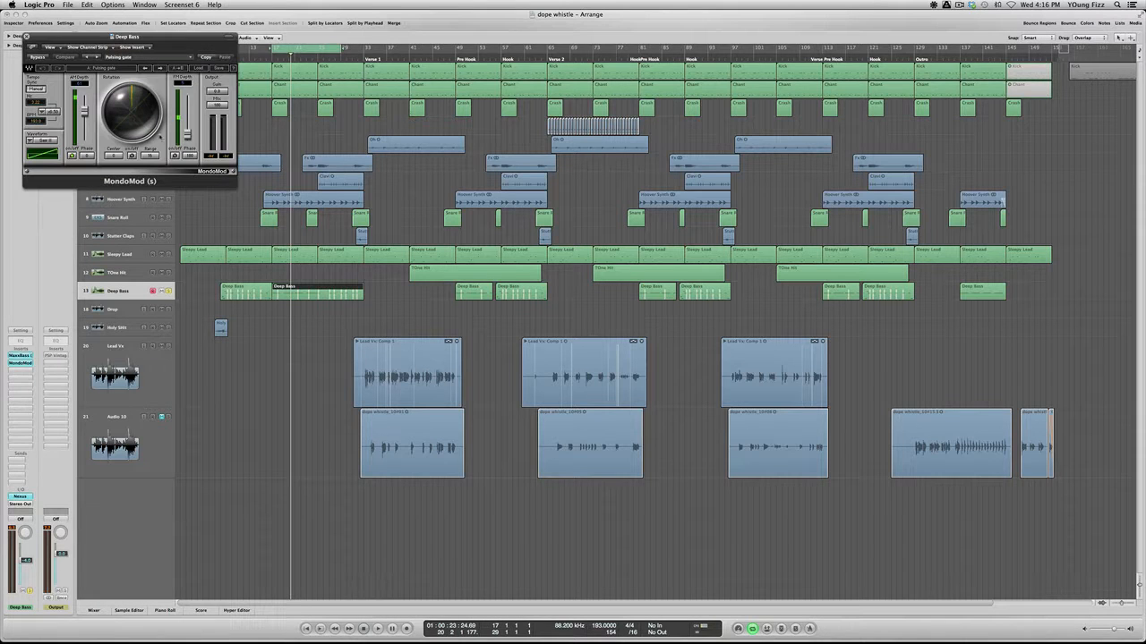
pyautogui.moveTo(166, 43); pyautogui.dragTo(518, 188)
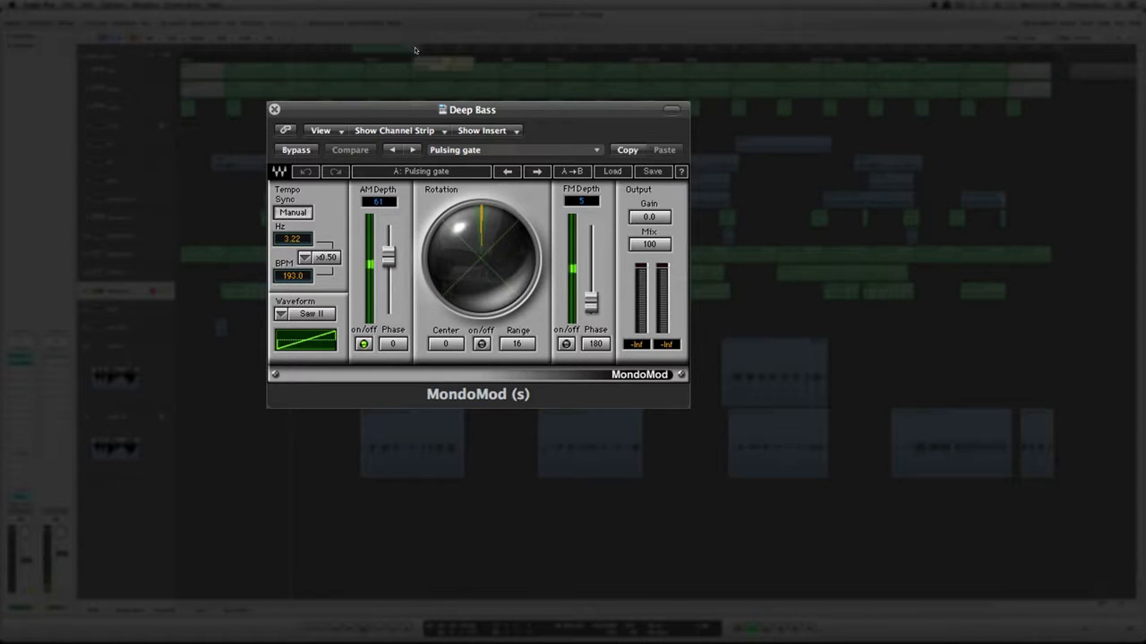
pyautogui.click(274, 109)
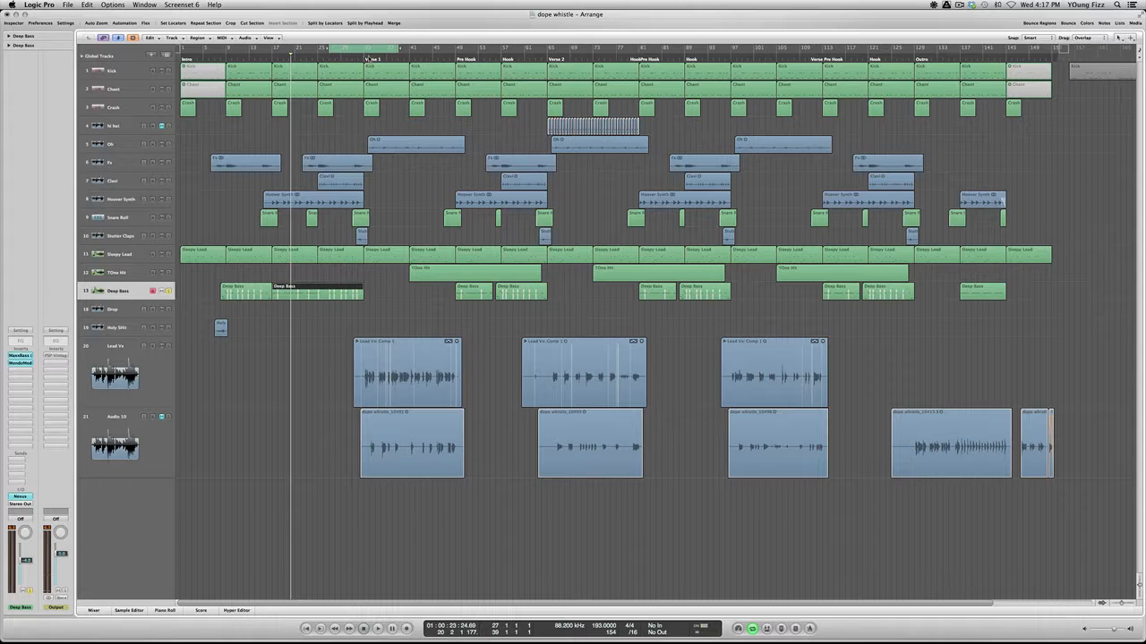
# - Audition the Deep Bass with its MondoMod around the start of Verse 1, both soloed and in the full mix
pyautogui.press('space')
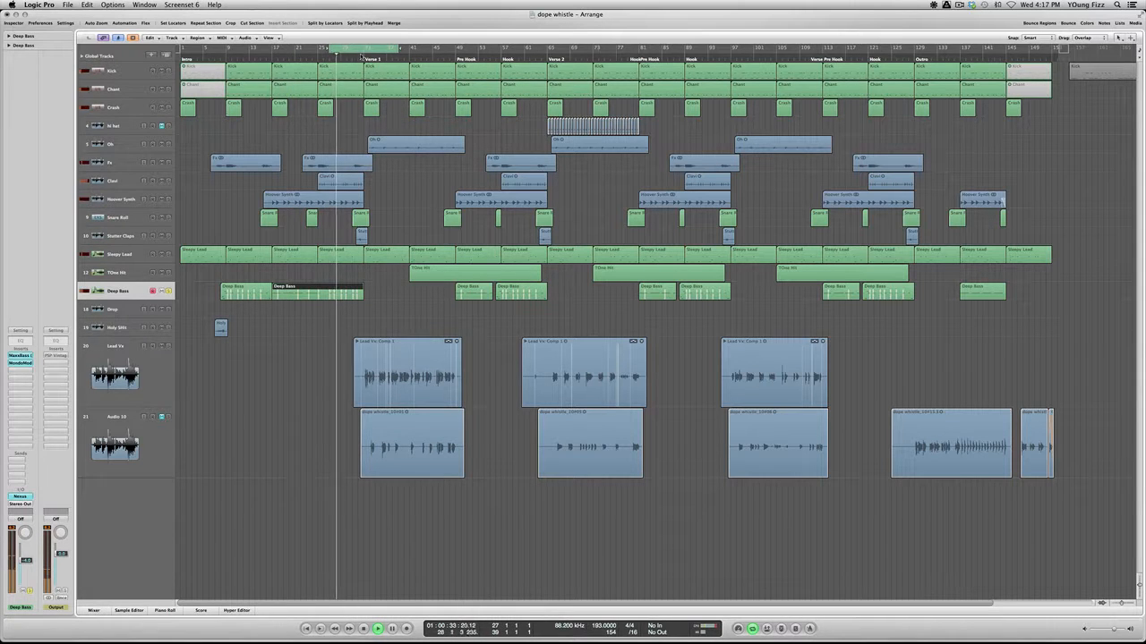
pyautogui.click(28, 364)
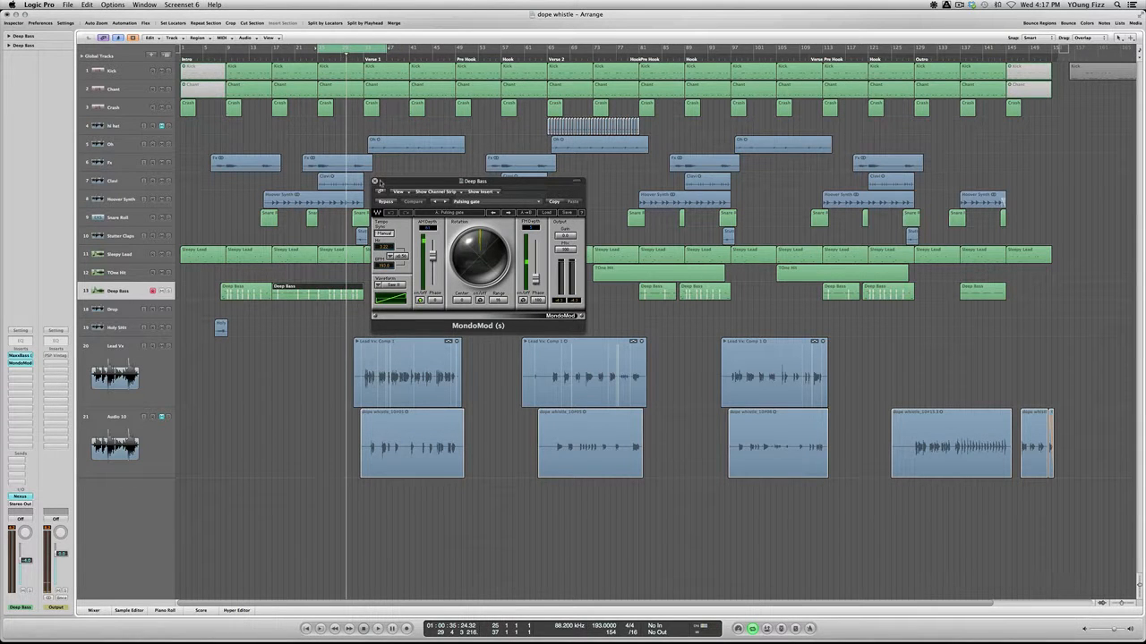
pyautogui.press('space')
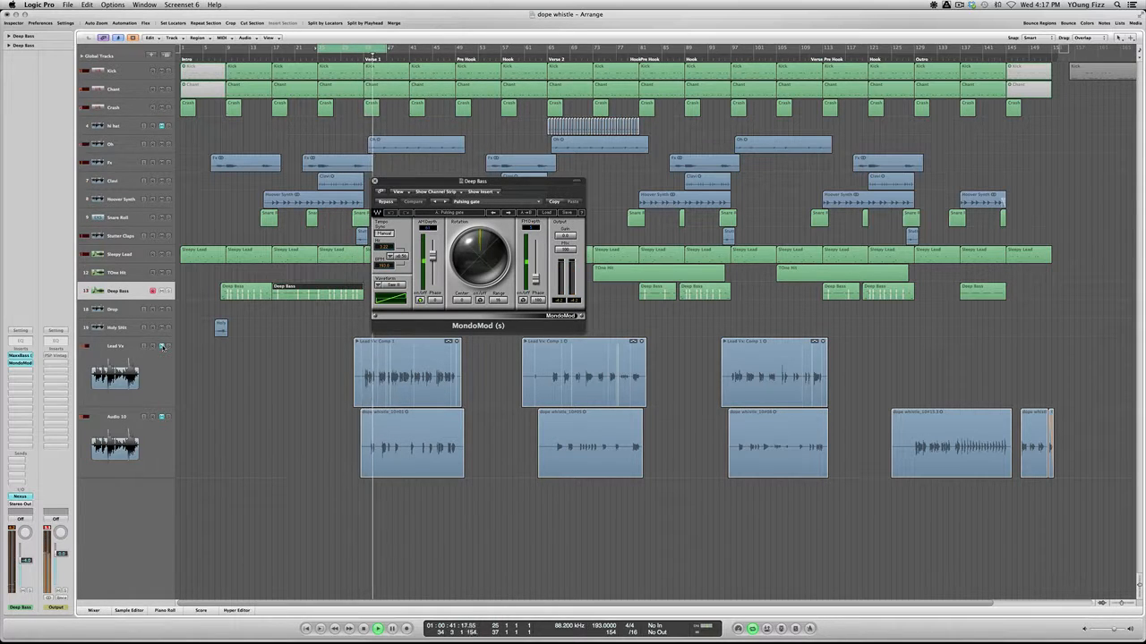
# - Mute the Lead Vx track, close the Deep Bass MondoMod, and turn off cycle playback
pyautogui.press('space')
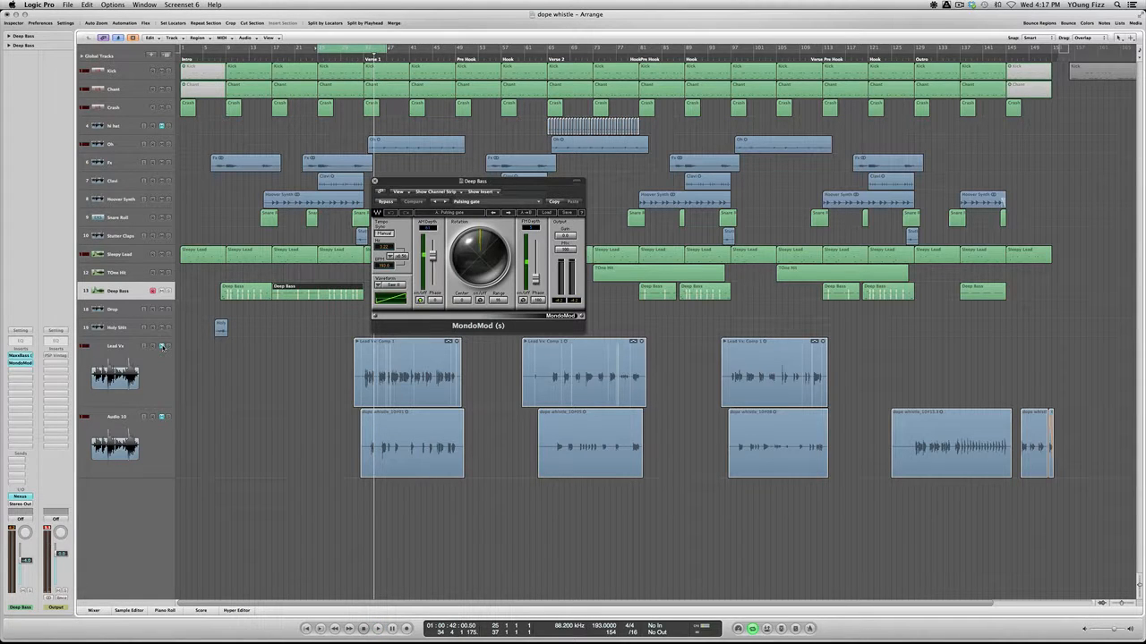
pyautogui.click(375, 181)
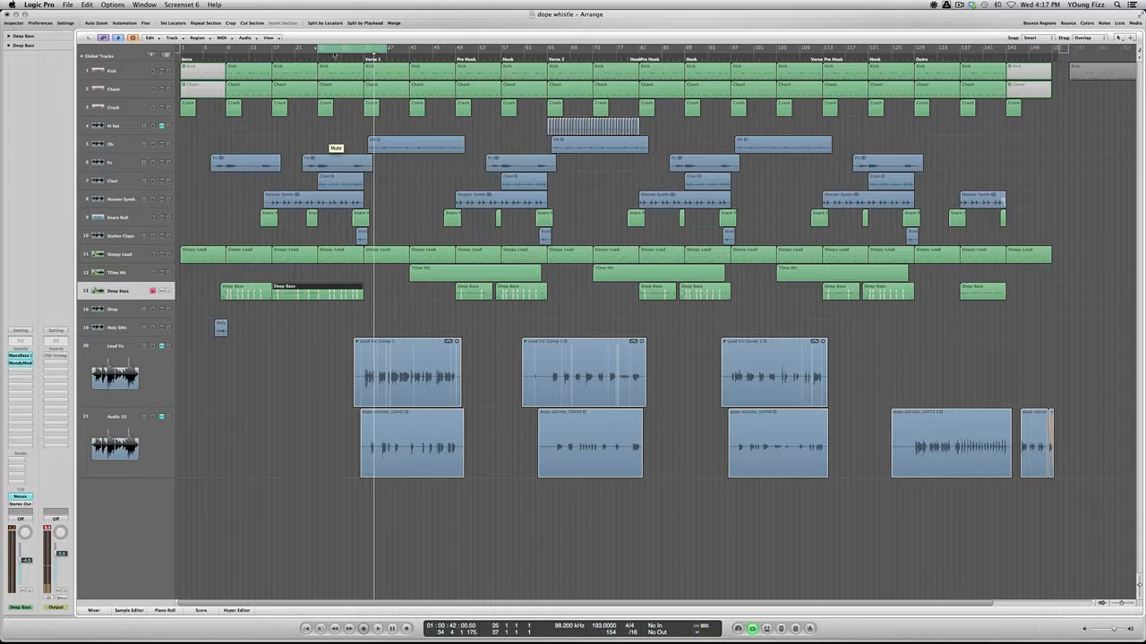
pyautogui.click(335, 54)
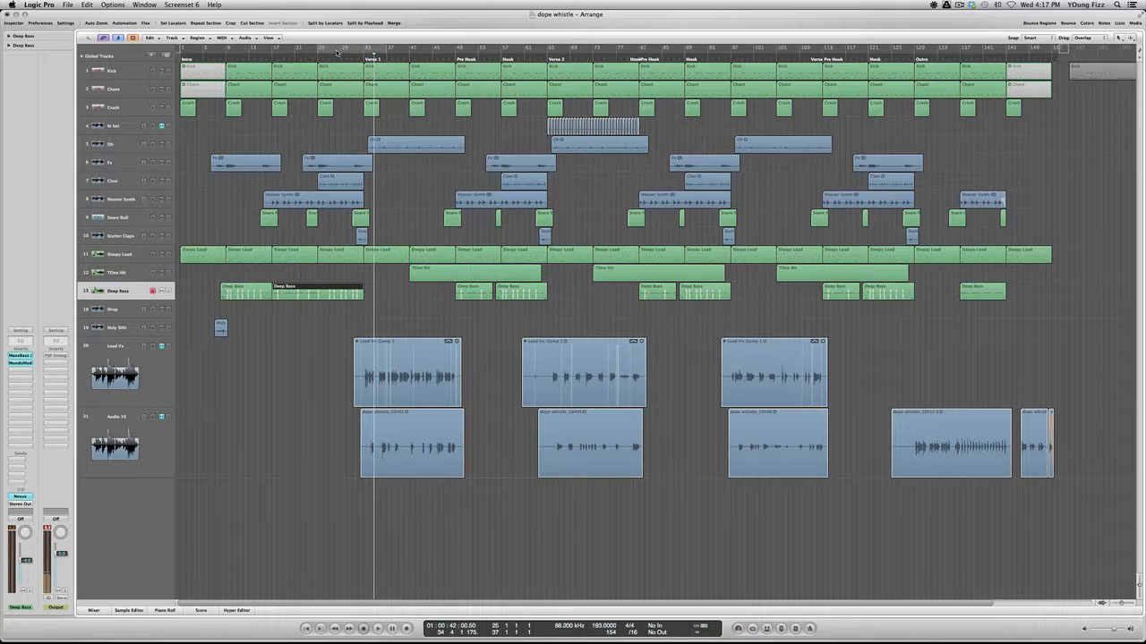